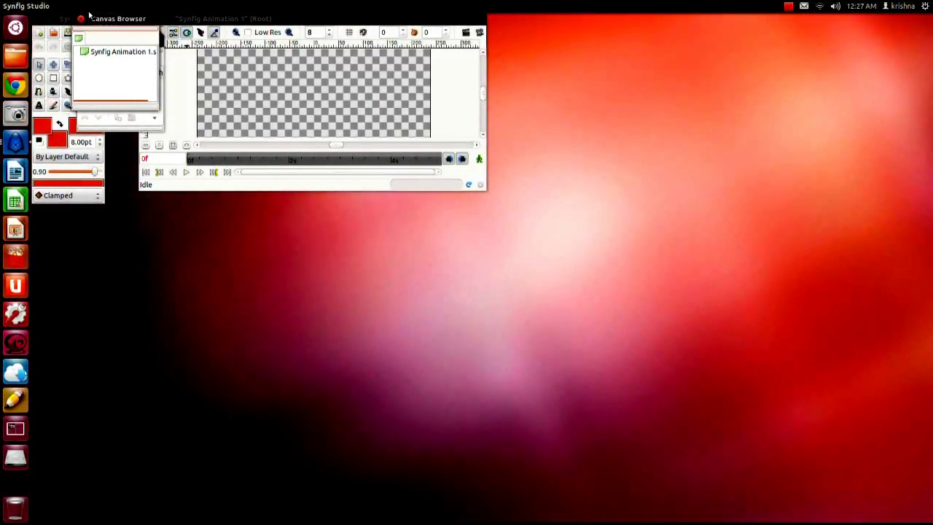
- Reset the program windows to the original layout and enlarge the canvas window to fill the space between the docks
left_click(64, 21)
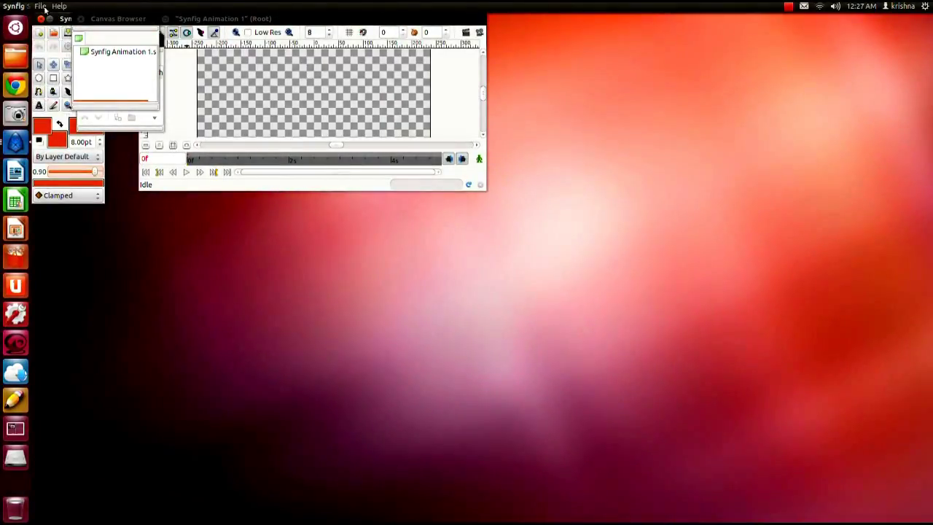
left_click(45, 9)
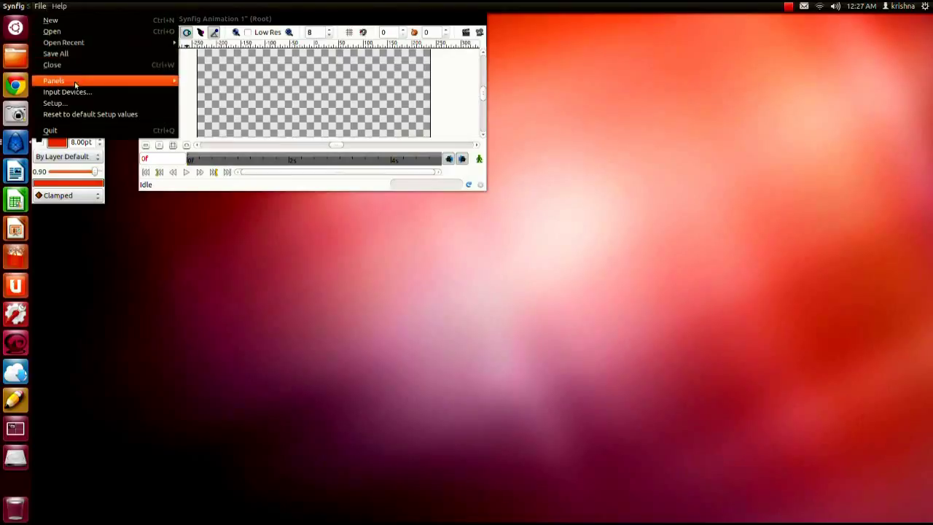
mouse_move(110, 81)
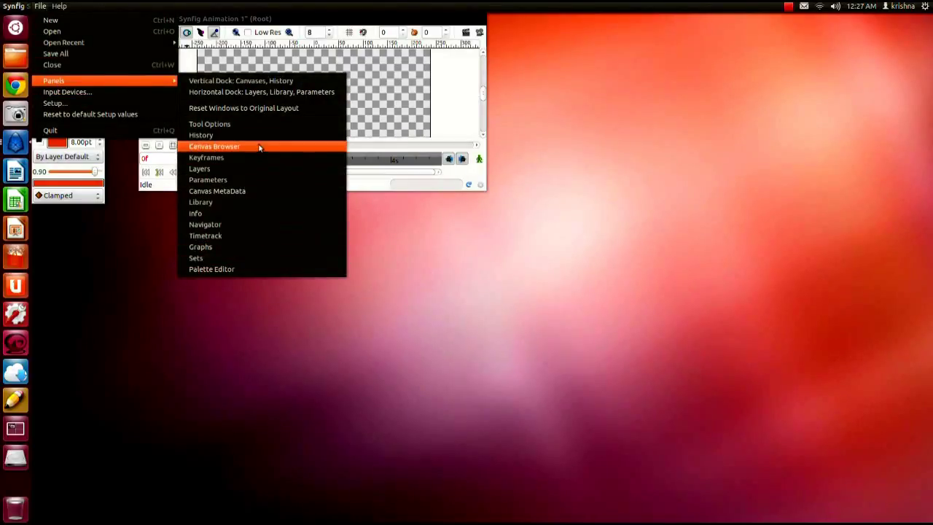
left_click(263, 108)
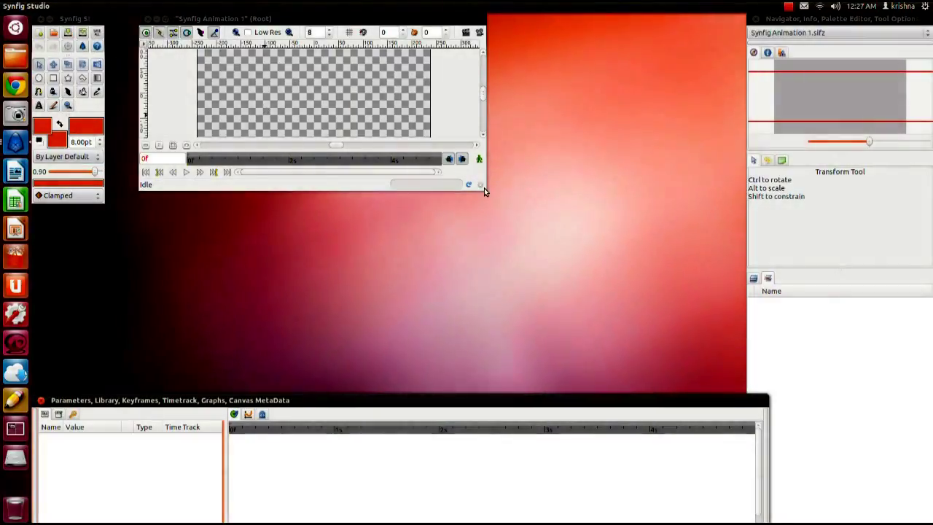
left_click_drag(485, 188, 742, 393)
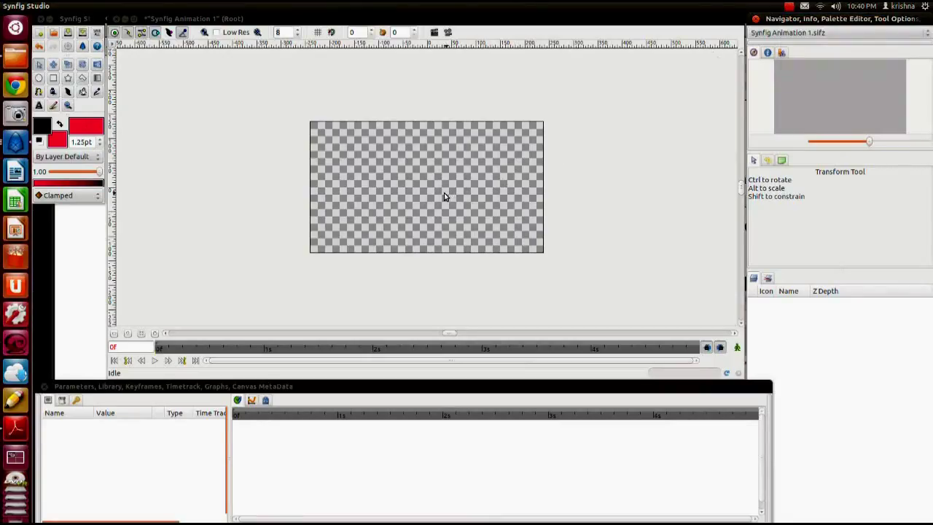
- Draw a red circle with a radius of about 44 pt in the upper-left area of the canvas
scroll(443, 192, "up", 1, "ctrl")
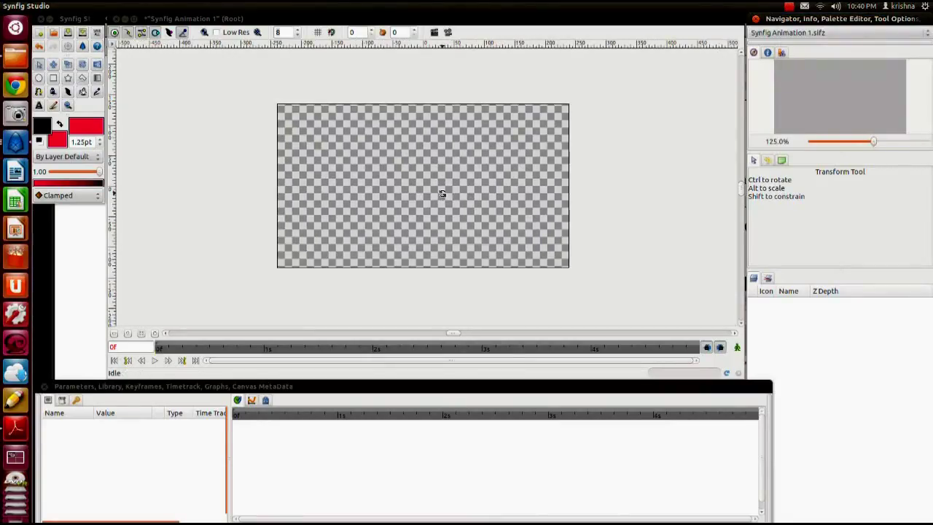
scroll(443, 193, "up", 1)
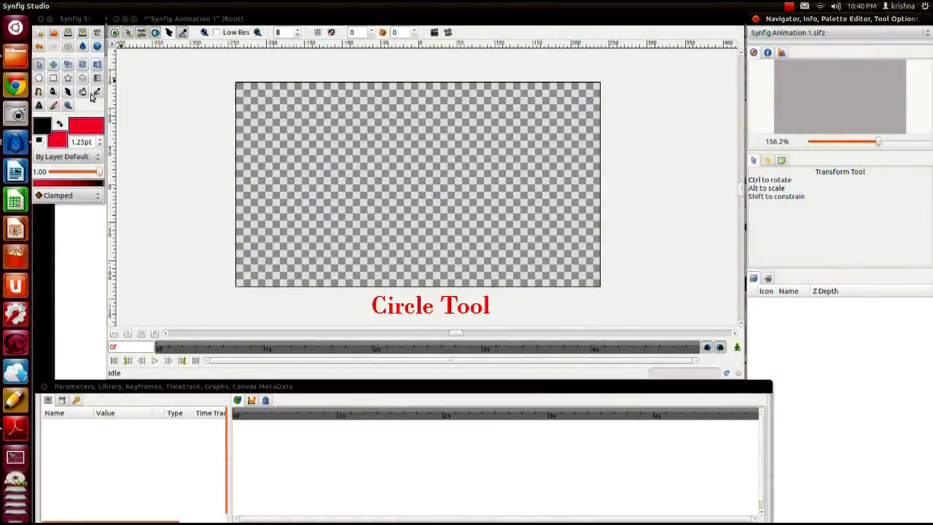
left_click(40, 80)
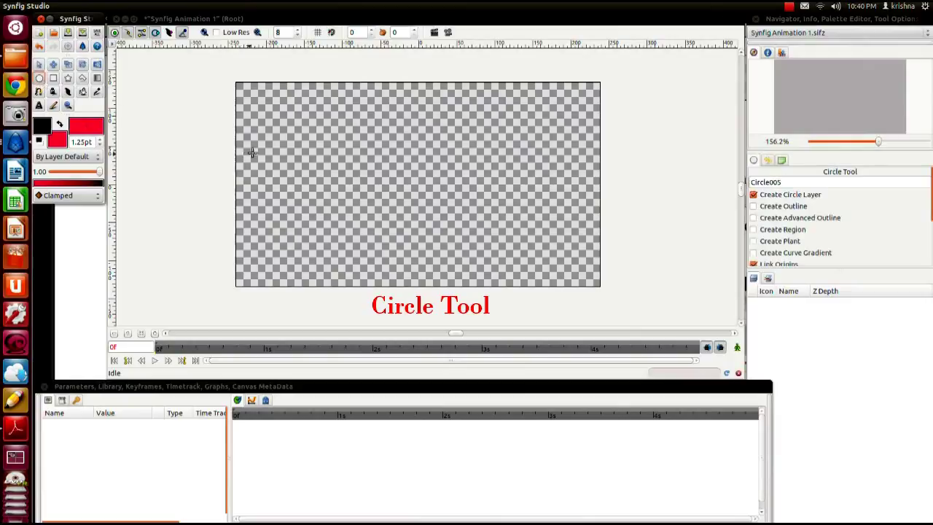
left_click_drag(302, 144, 335, 146)
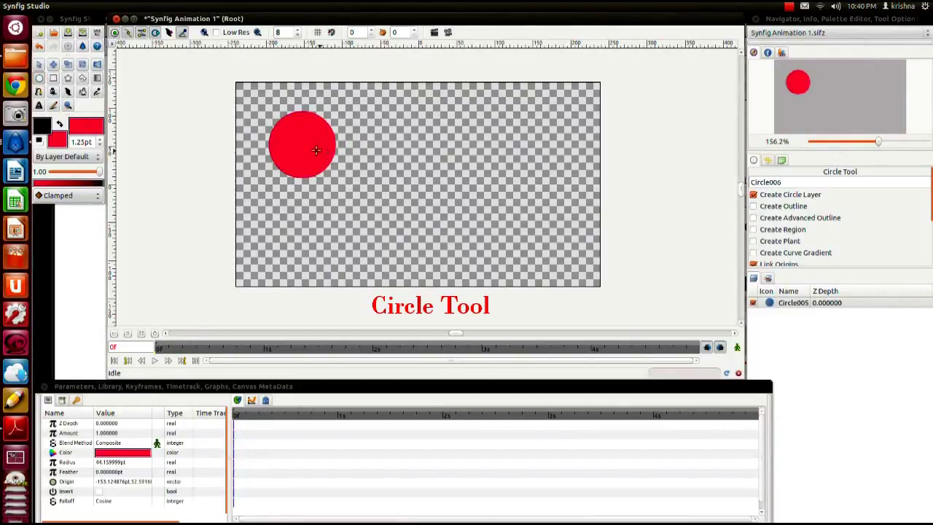
- Set the default fill colour to yellow (e8de01) and draw a wide rectangle to the right of the circle
scroll(82, 141, "down", 1)
left_click(58, 140)
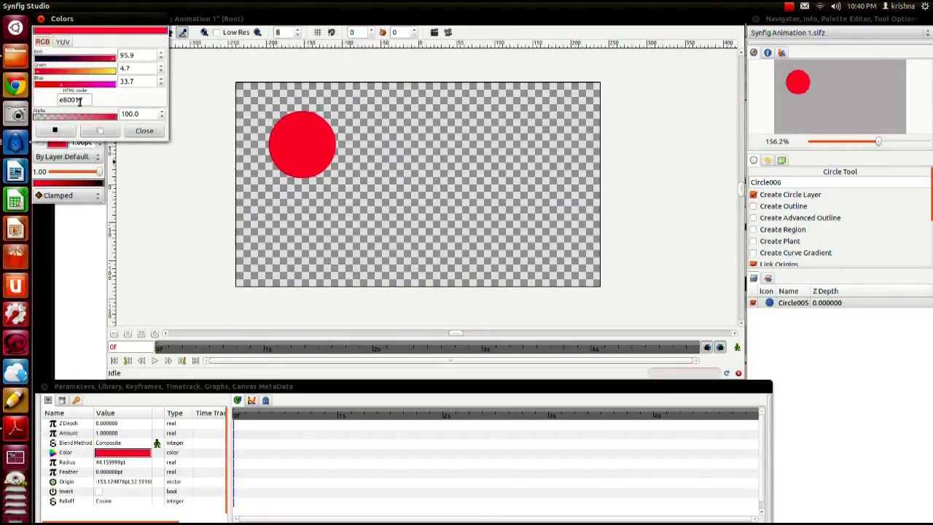
left_click_drag(99, 75, 41, 91)
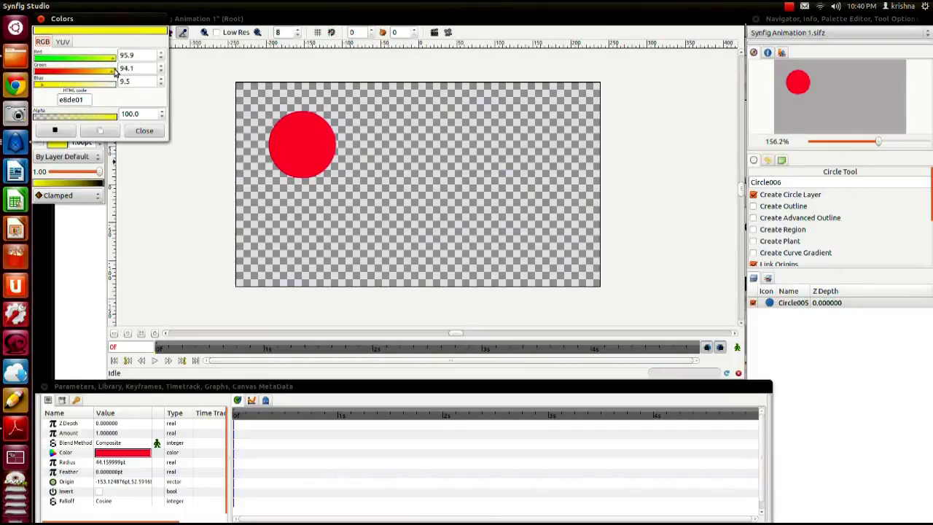
left_click(144, 129)
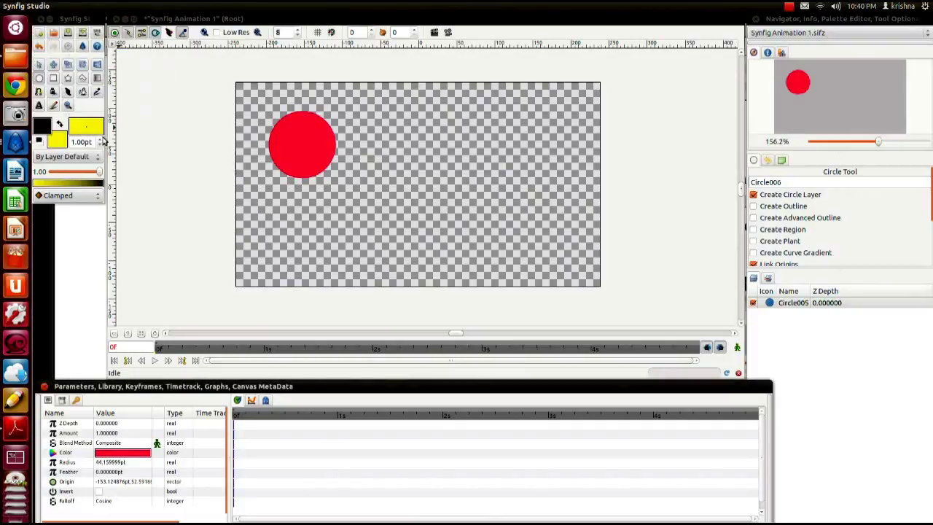
left_click(53, 78)
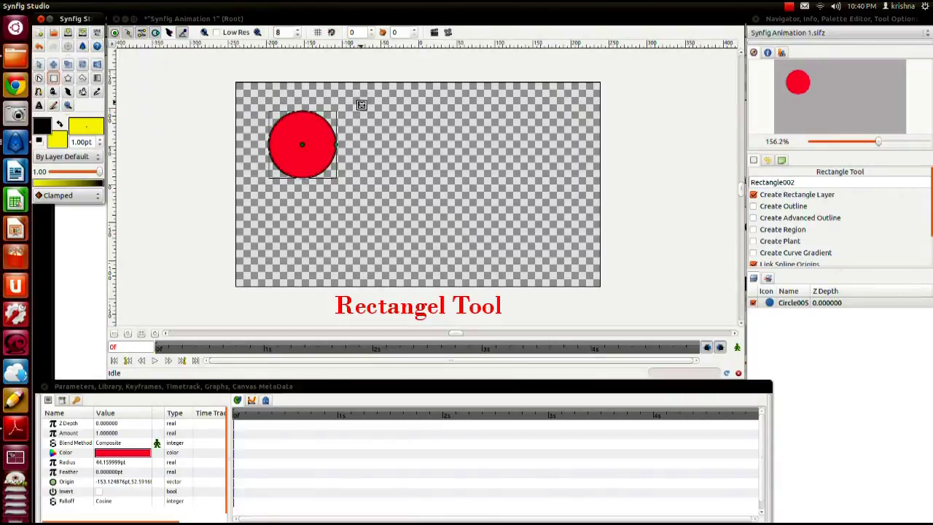
left_click_drag(374, 119, 489, 169)
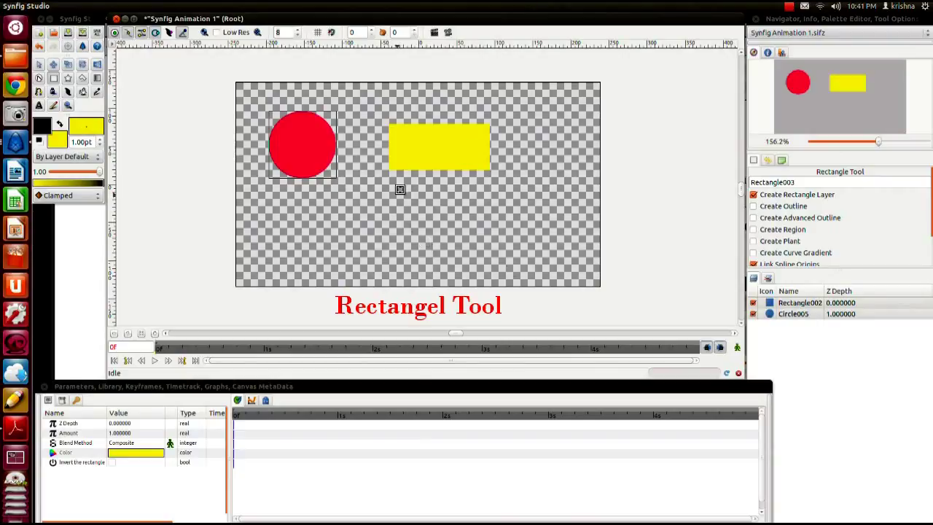
- Draw a yellow star below the rectangle, shift it to the canvas's lower-right area with SmoothMove, and return to the Transform tool
left_click(68, 77)
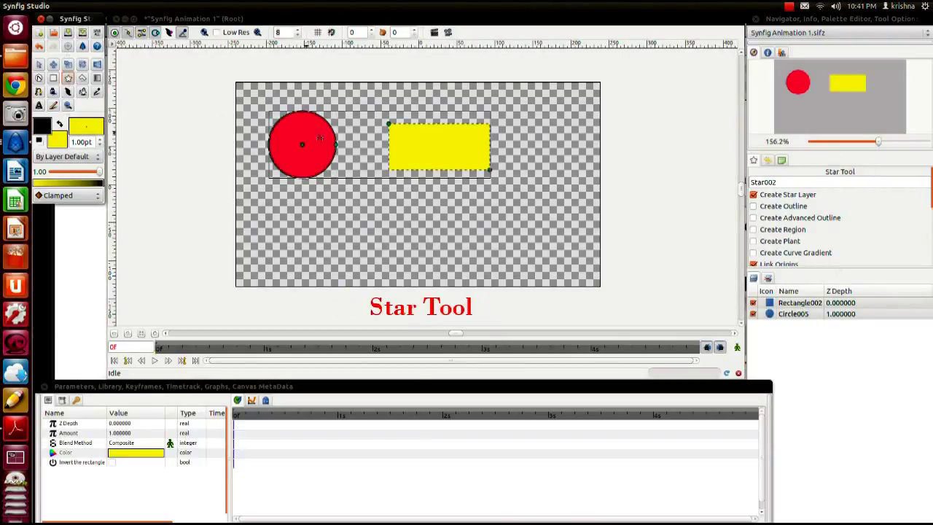
left_click_drag(447, 208, 492, 259)
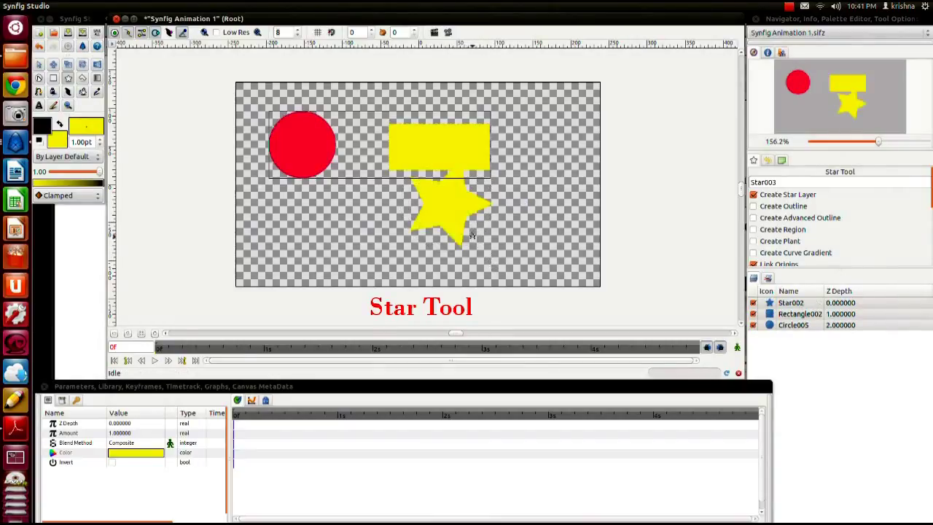
left_click(53, 66)
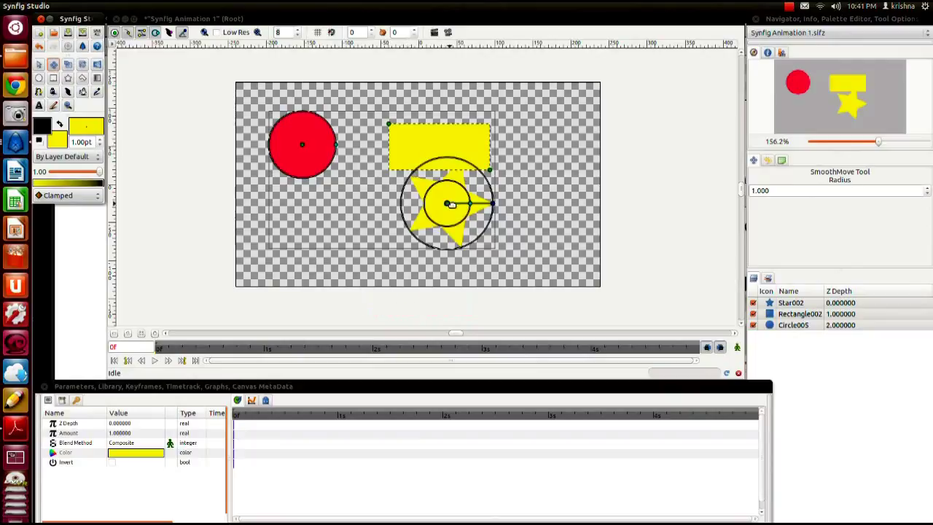
left_click_drag(446, 203, 540, 227)
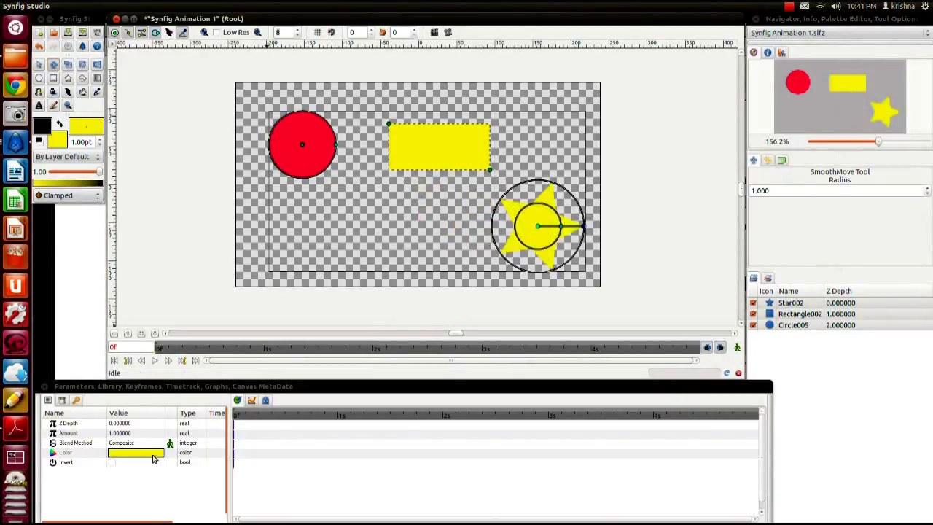
key("alt+a")
left_click(558, 230)
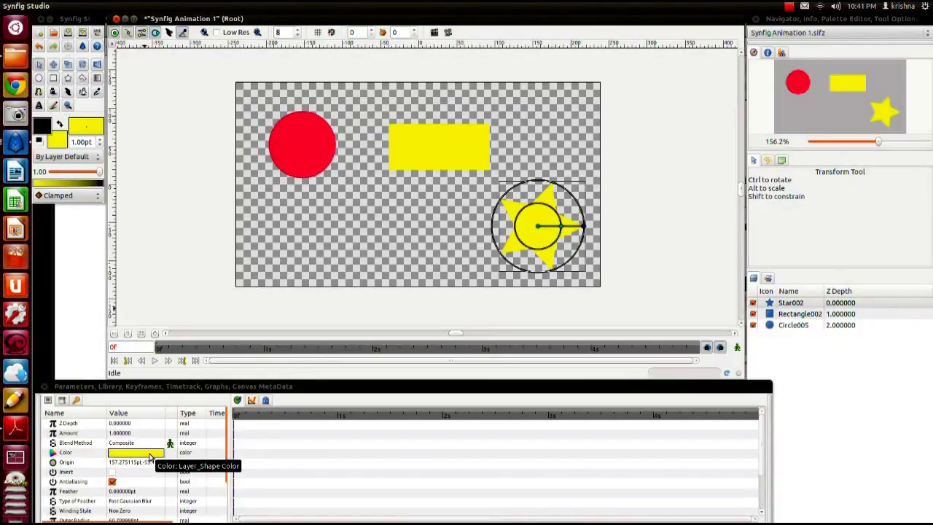
left_click(150, 457)
left_click(77, 128)
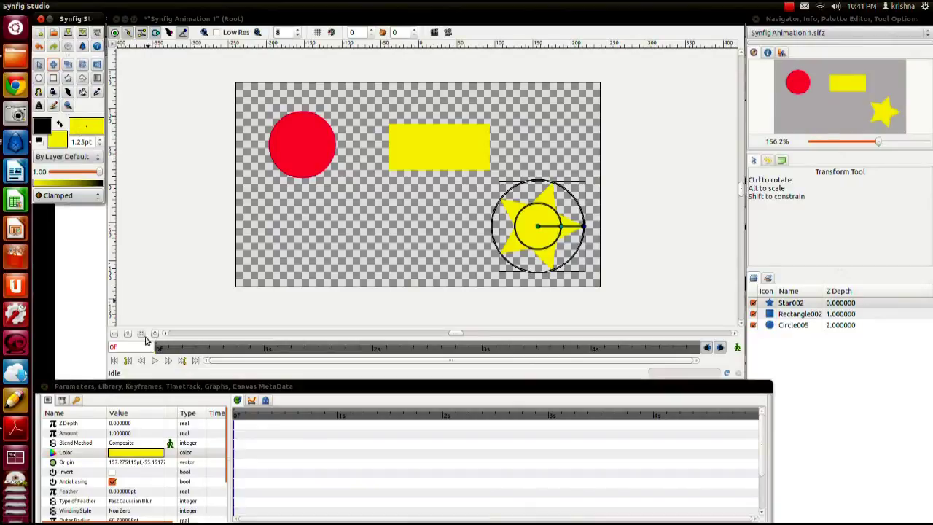
double_click(132, 456)
left_click(151, 131)
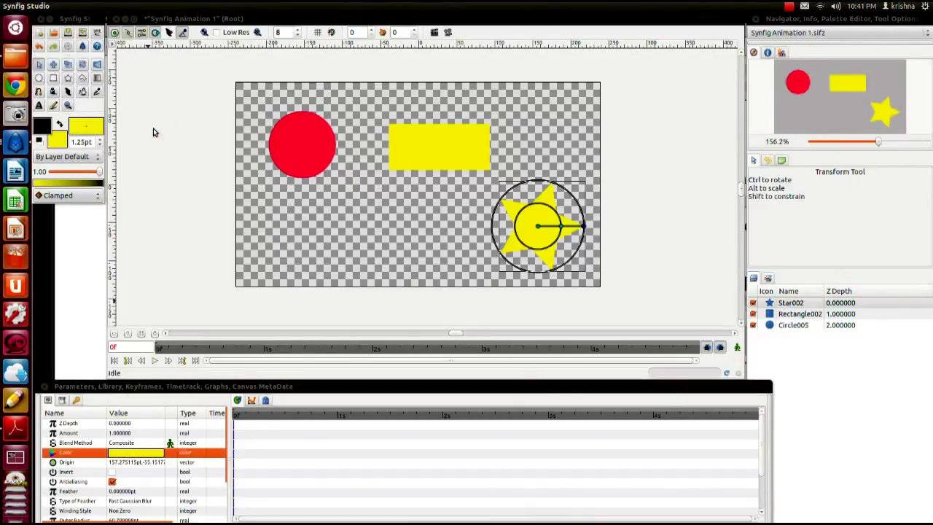
left_click(474, 246)
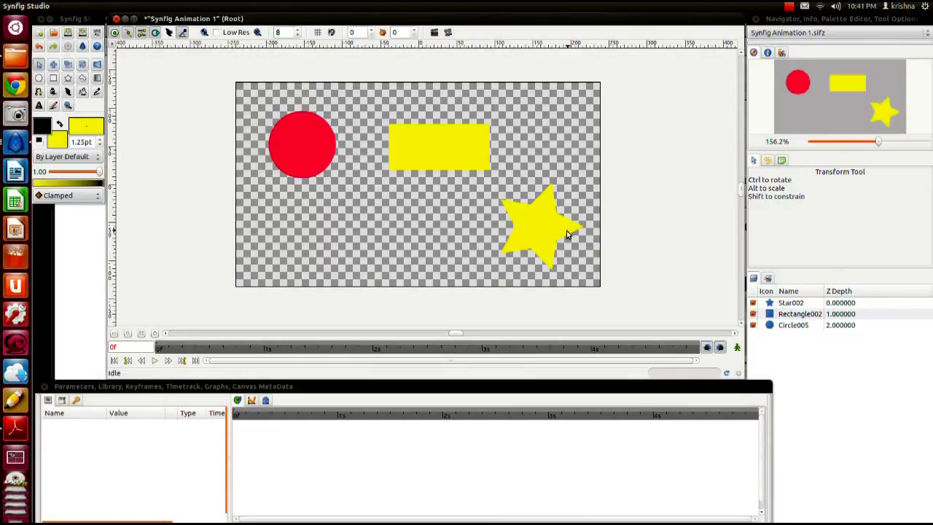
- Change the star's colour to red, about e80d1f, and deselect the star
left_click(509, 249)
left_click(146, 453)
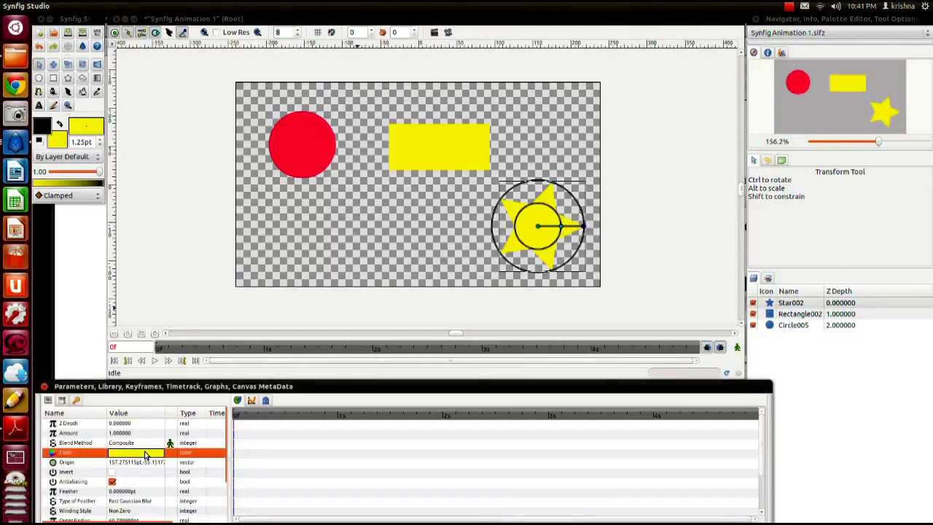
double_click(146, 453)
left_click_drag(125, 13, 238, 72)
mouse_move(168, 127)
left_mouse_down()
mouse_move(184, 125)
mouse_move(164, 131)
mouse_move(160, 143)
left_mouse_up()
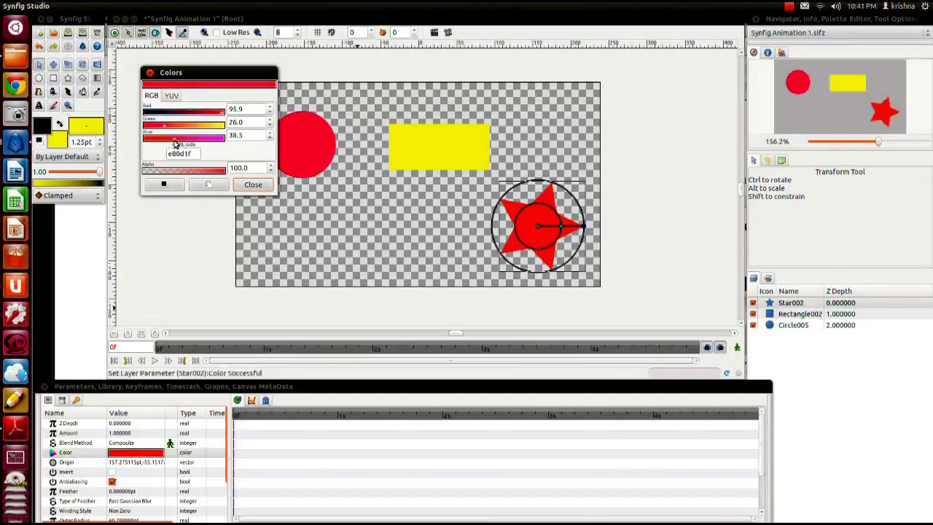
left_click(253, 184)
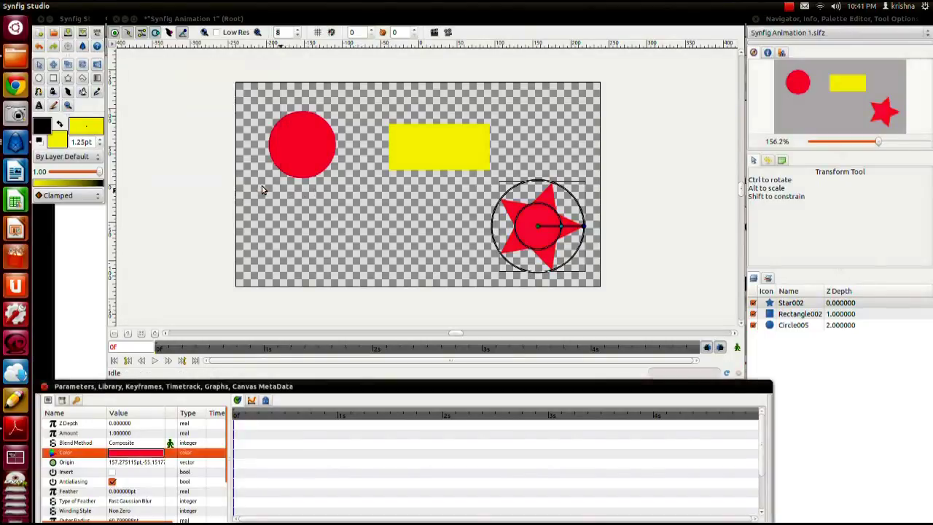
left_click(376, 234)
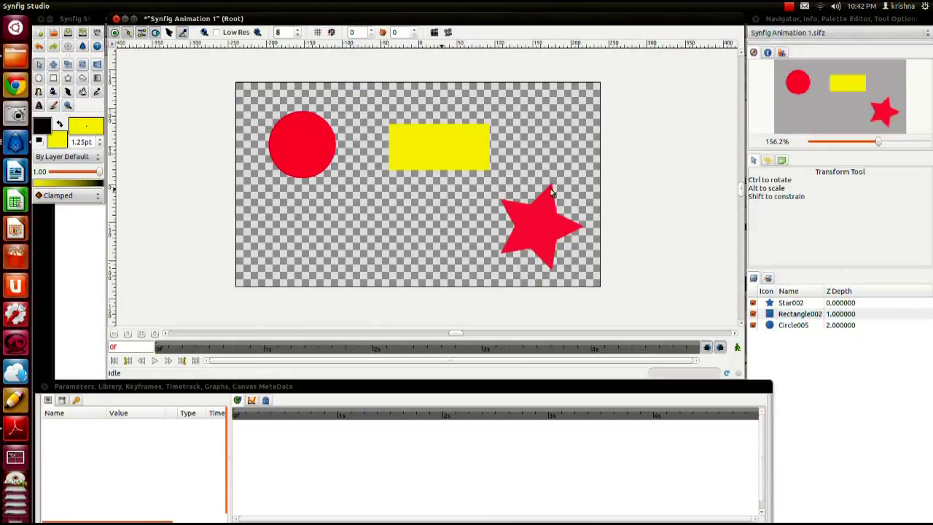
- Hide the star, rectangle and circle layers
left_click(753, 303)
left_click(753, 313)
left_click(753, 325)
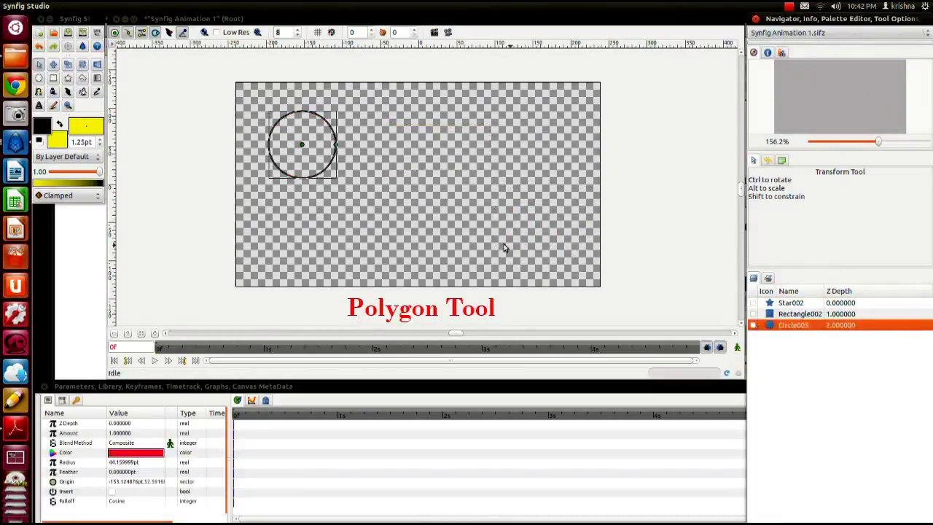
- Draw a closed yellow polygon with six vertices near the middle of the canvas using the Polygon tool
left_click(82, 78)
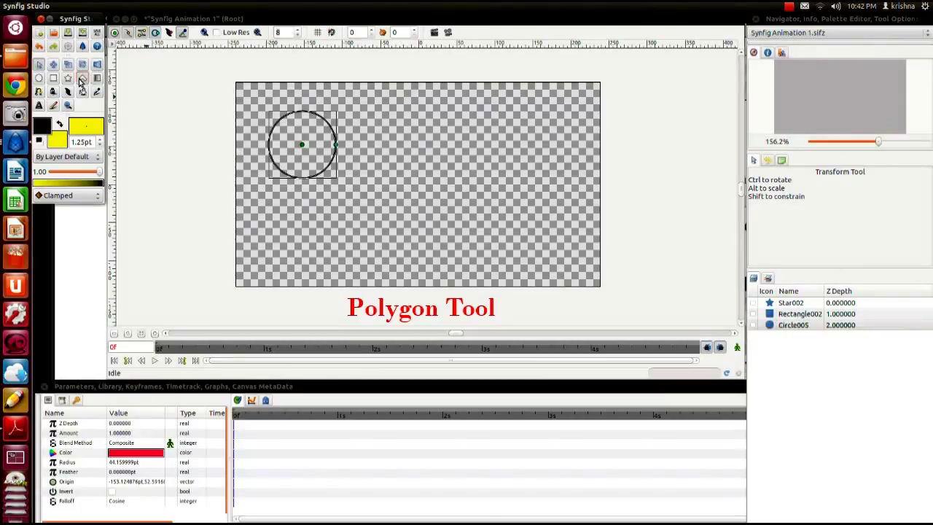
left_click(354, 168)
left_click(382, 136)
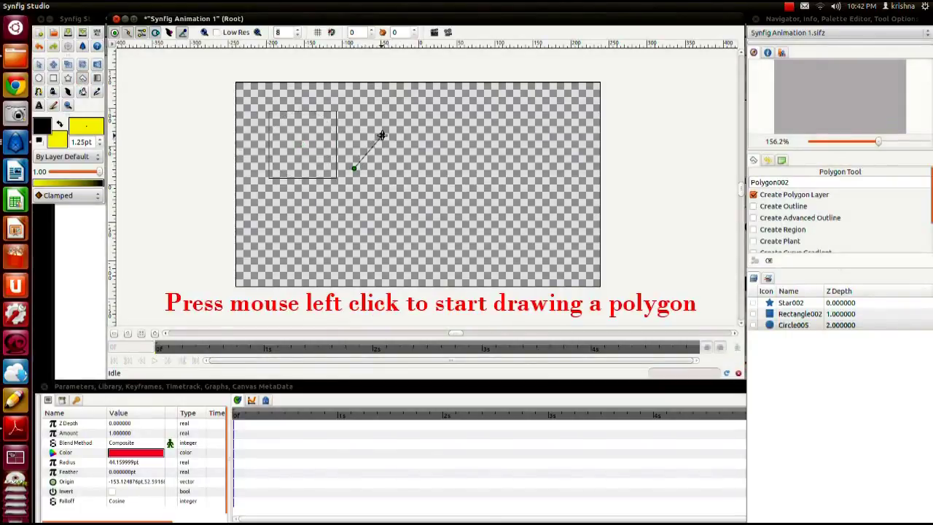
left_click(438, 138)
left_click(437, 196)
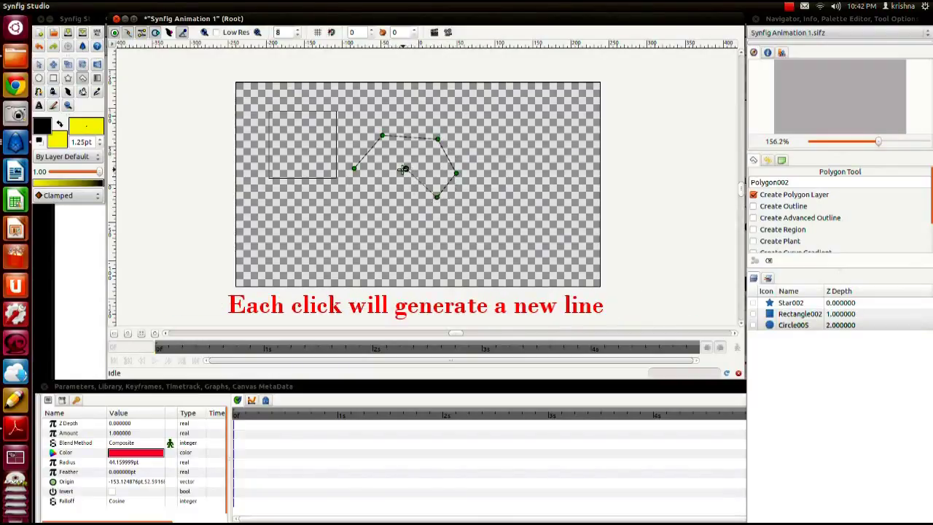
left_click(355, 169)
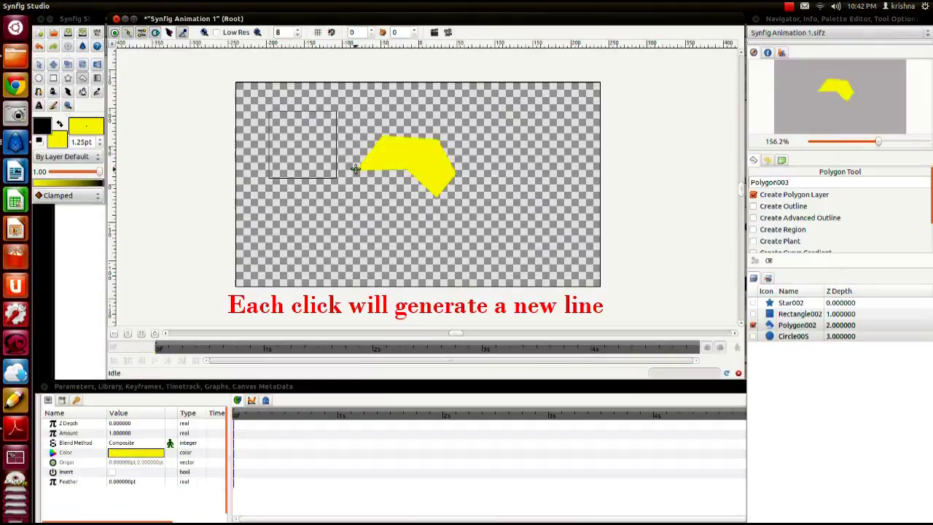
- Recolour the polygon red by reducing its green component, and hide the polygon layer
double_click(156, 454)
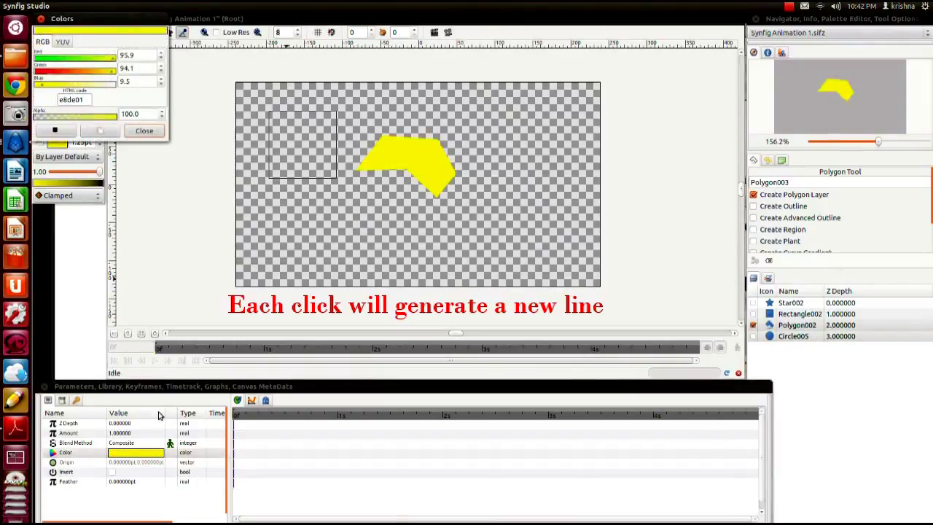
left_click_drag(105, 75, 36, 71)
left_click(145, 131)
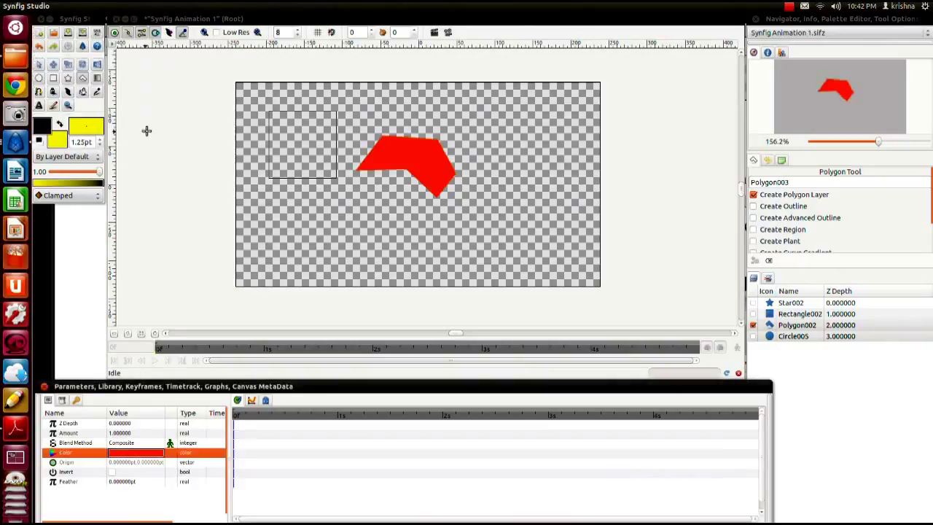
left_click(755, 325)
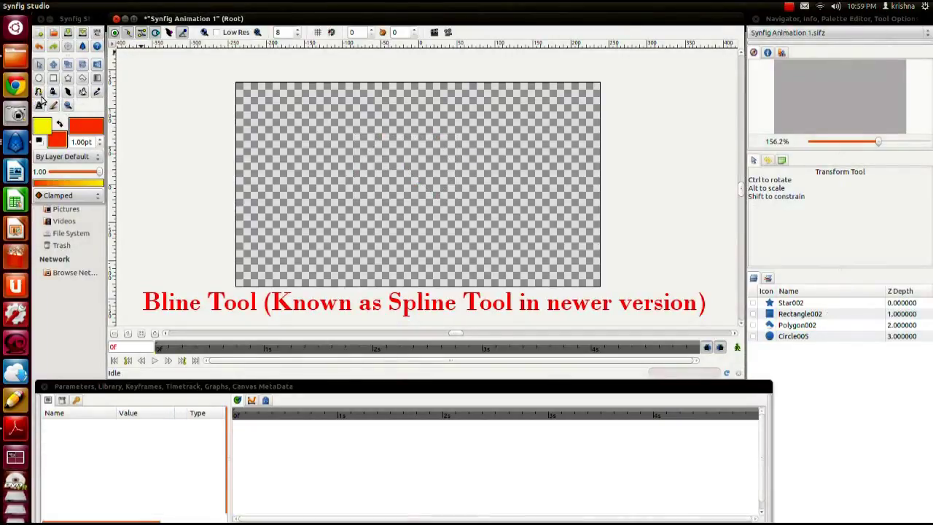
- Start a heart's two upper lobes left of the canvas centre with the Spline tool, and delete the misplaced bottom vertex
left_click(40, 94)
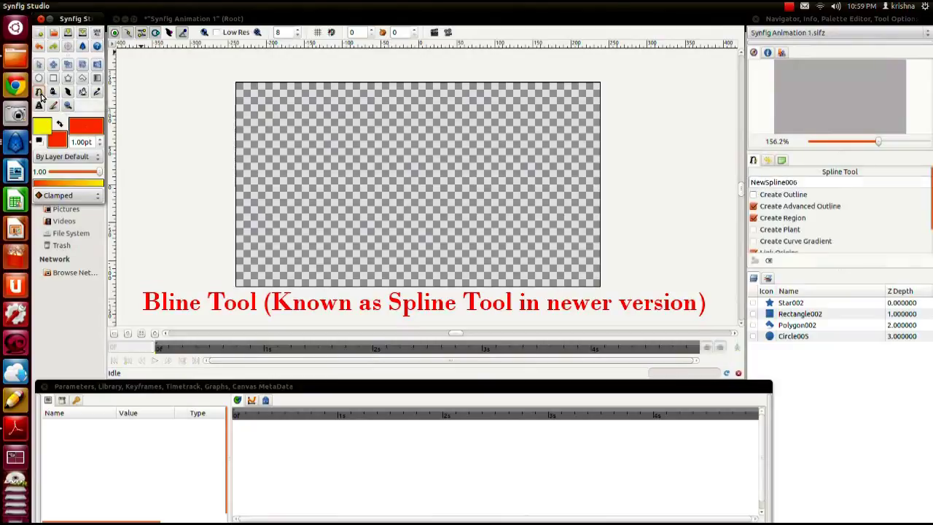
left_click(311, 183)
left_click_drag(310, 170, 380, 169)
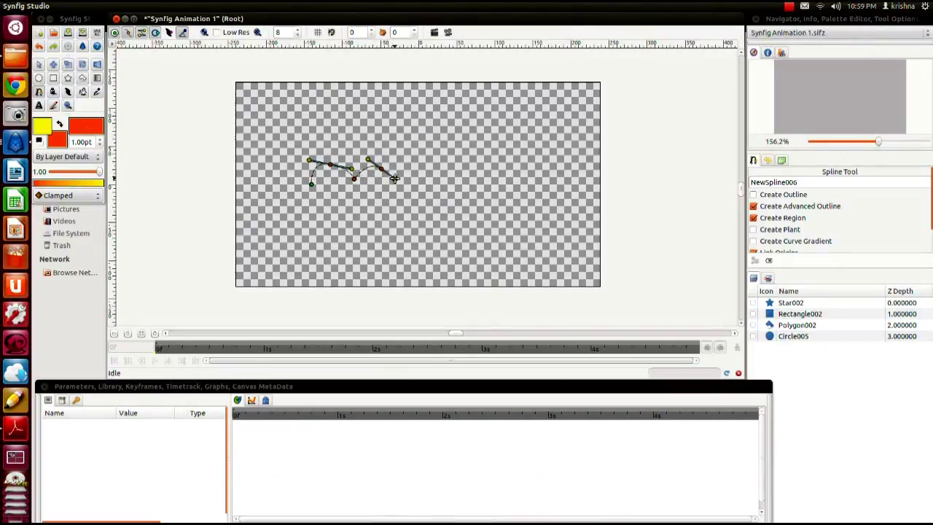
right_click(356, 232)
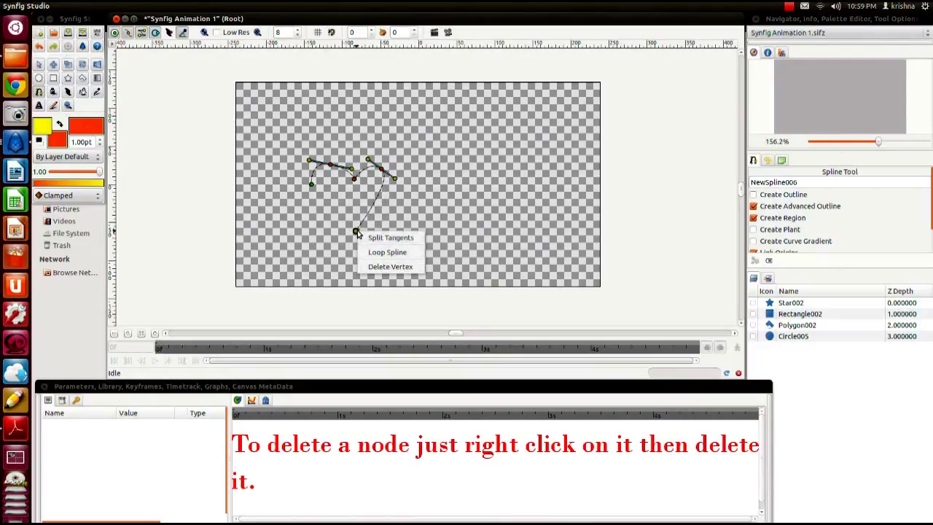
left_click(377, 266)
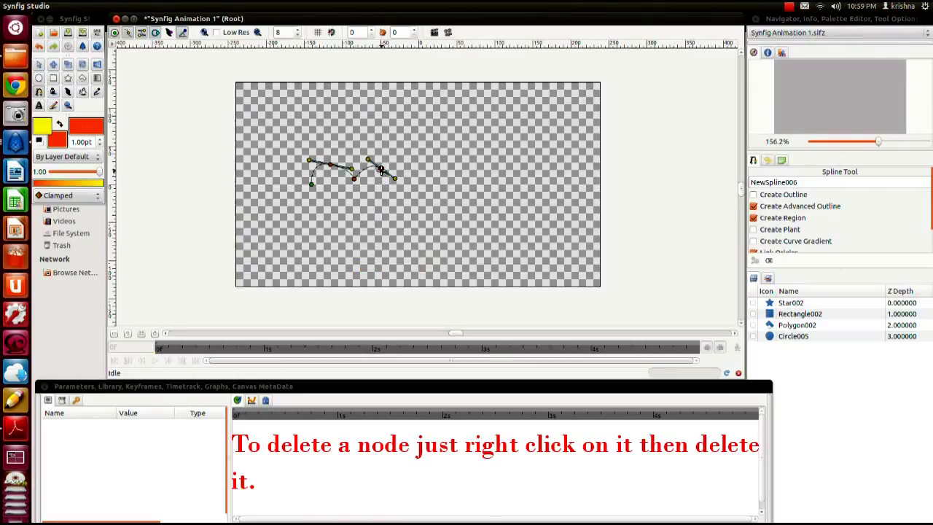
- Widen the heart's right lobe, add a bottom tip vertex with horizontal tangents, and loop the spline closed
left_click_drag(380, 169, 387, 169)
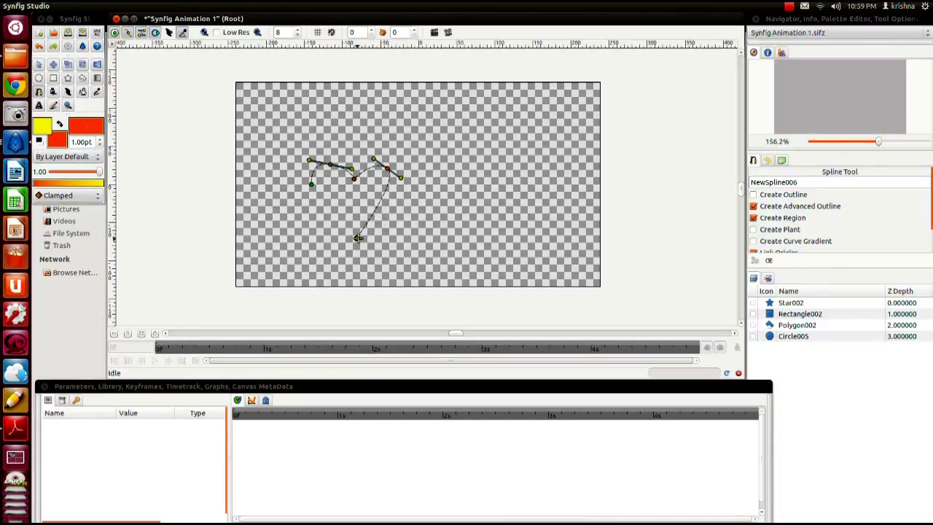
left_click_drag(357, 238, 344, 238)
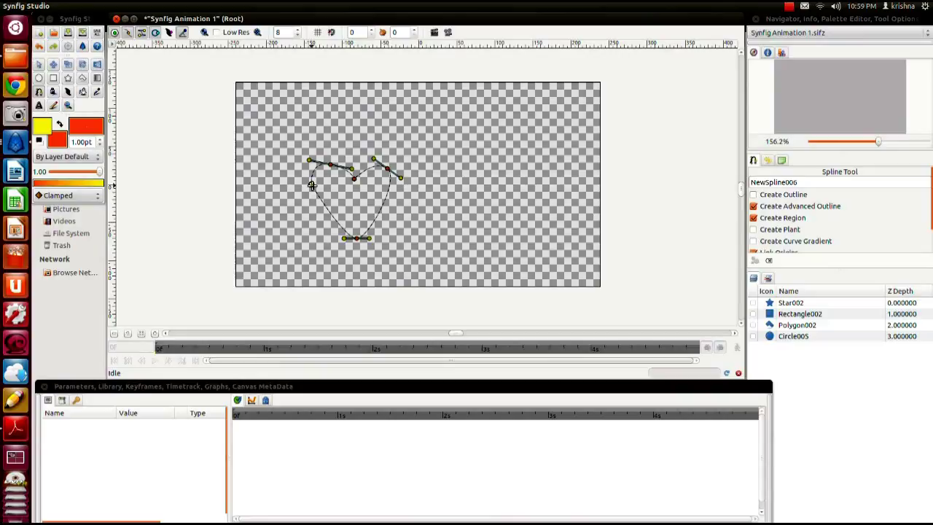
right_click(311, 185)
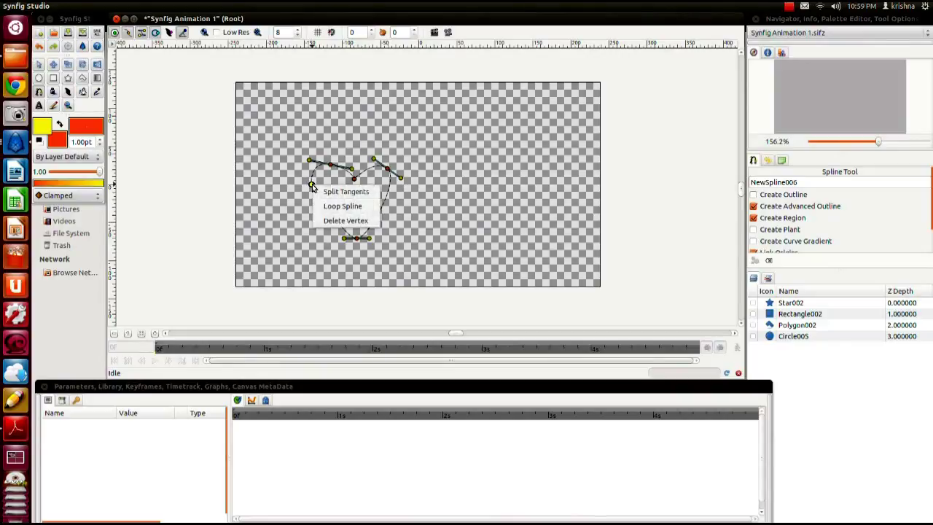
left_click(324, 208)
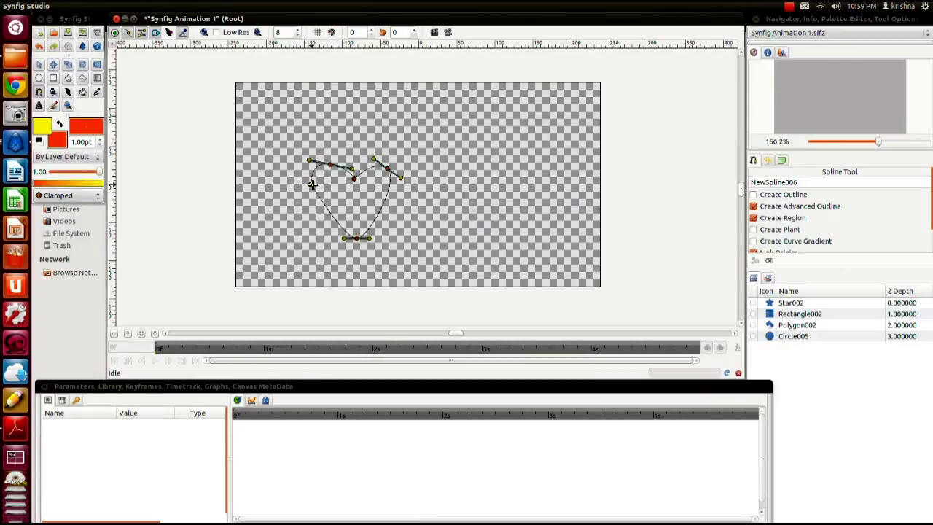
- Refine the heart's lobe vertices and tangents, and create the filled heart by switching to the Fill tool
left_click_drag(389, 170, 392, 167)
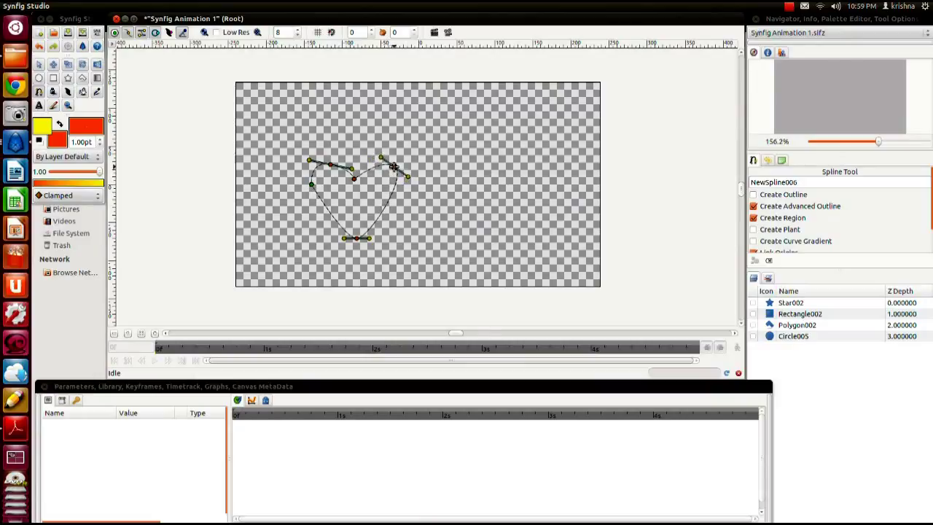
left_click(355, 181)
left_click(330, 165)
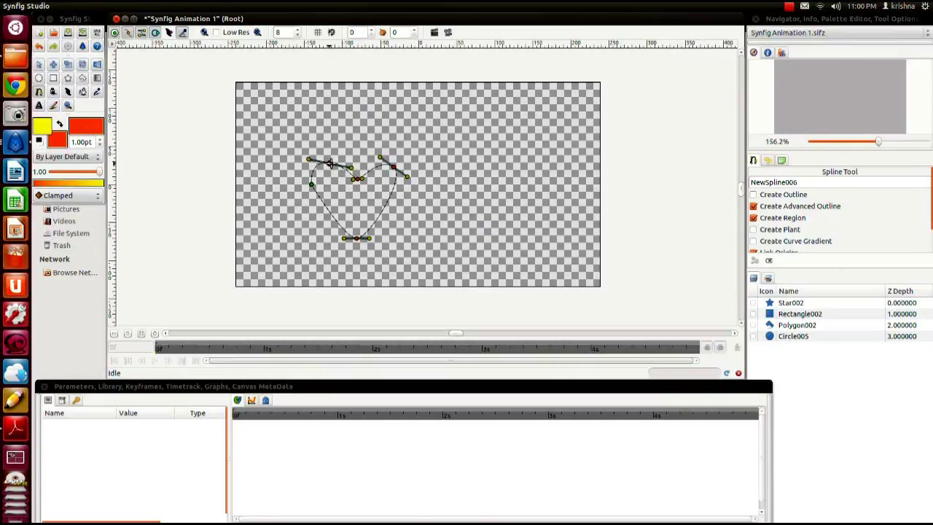
mouse_move(393, 167)
left_mouse_down()
mouse_move(388, 161)
mouse_move(410, 177)
mouse_move(392, 165)
left_mouse_up()
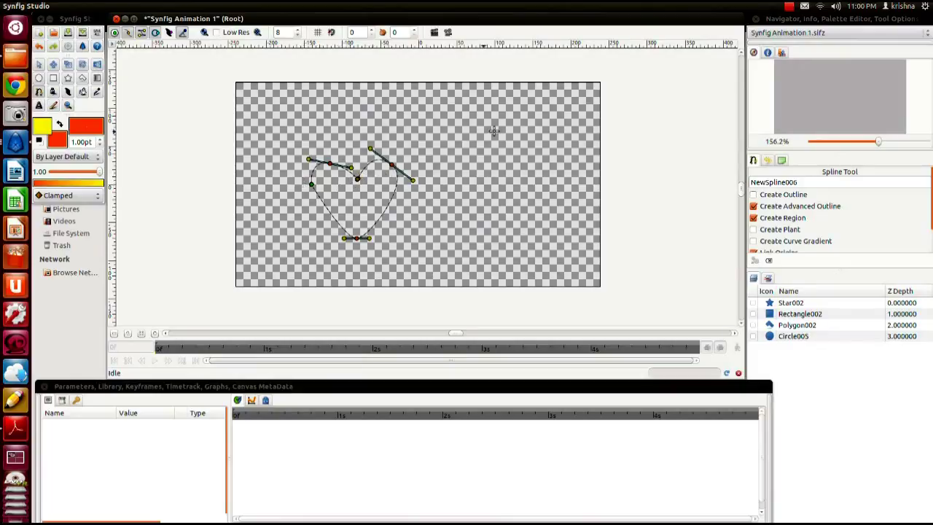
left_click(83, 91)
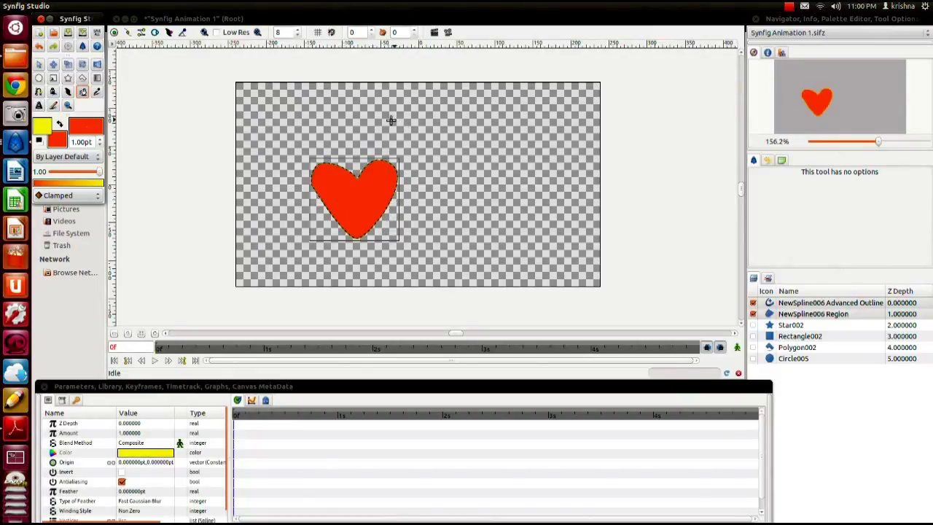
left_click(423, 119)
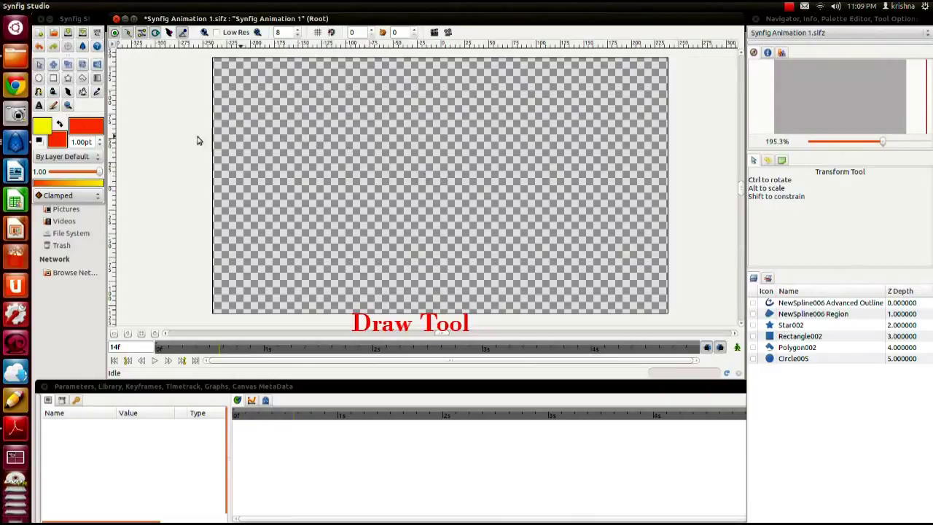
- Set the brush width to 1.25 pt and check the red fill colour
left_click(76, 135)
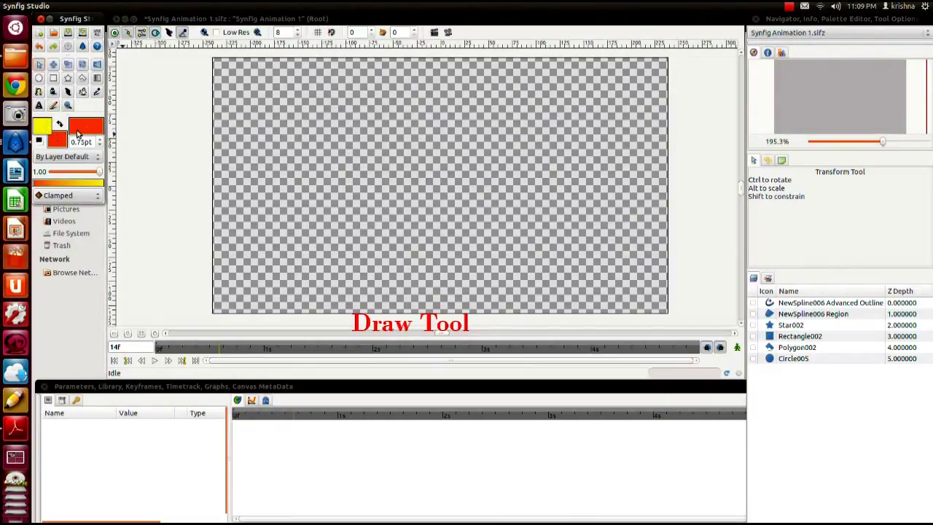
left_click(63, 138)
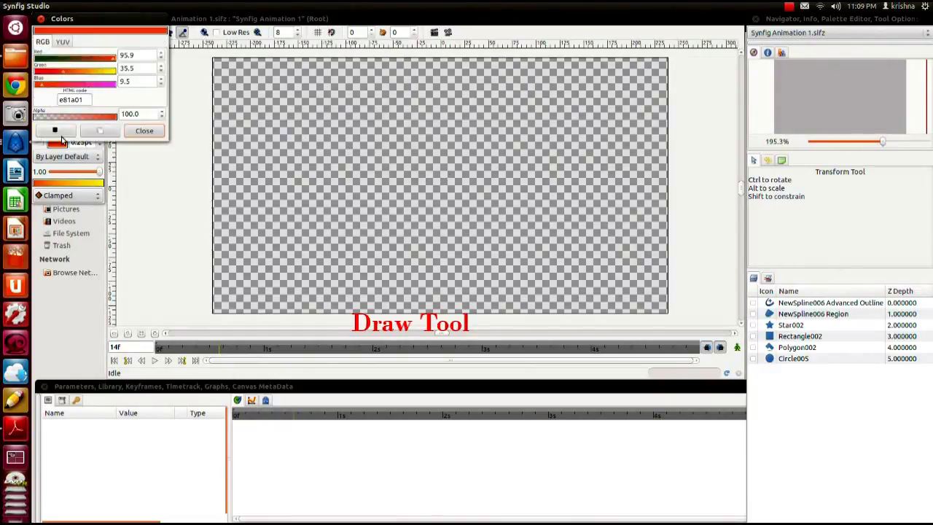
left_click(144, 131)
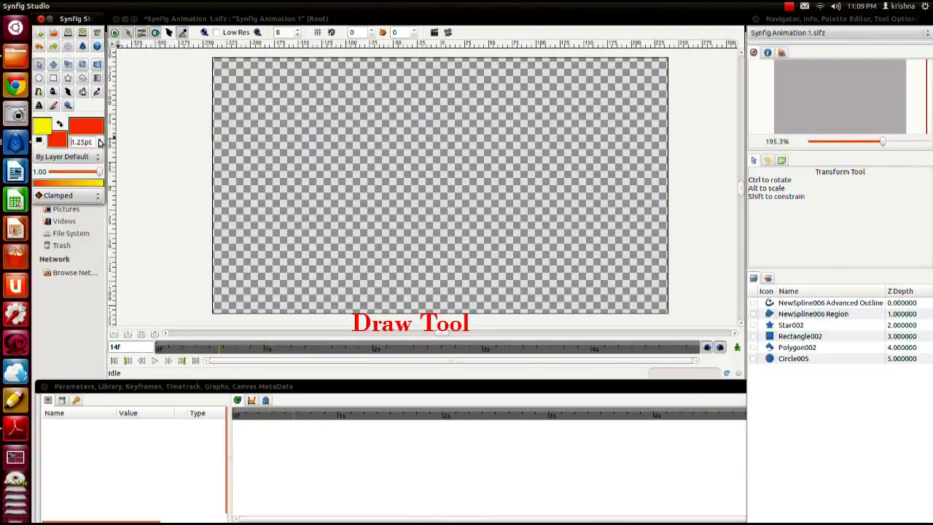
left_click(51, 142)
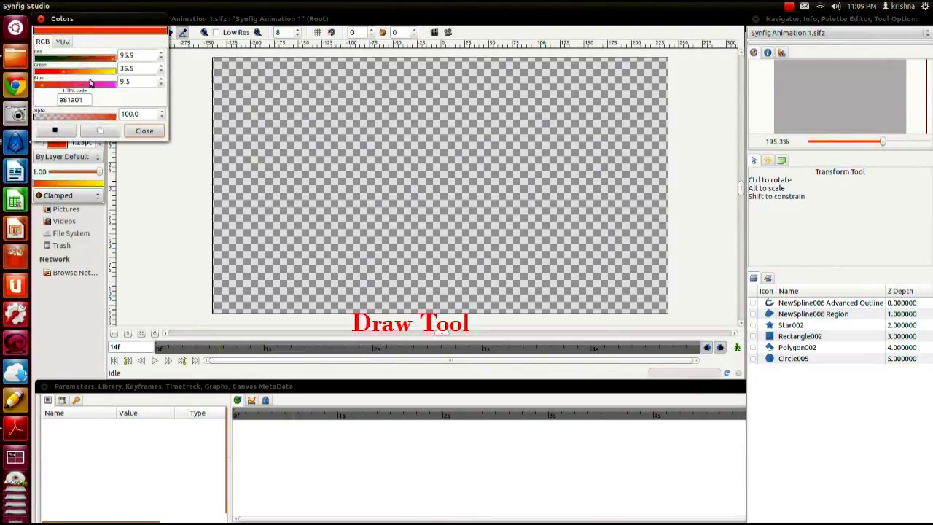
left_click(144, 132)
- Change the outline colour to black and draw a closed freehand shape on the canvas with the Draw tool
left_click(45, 134)
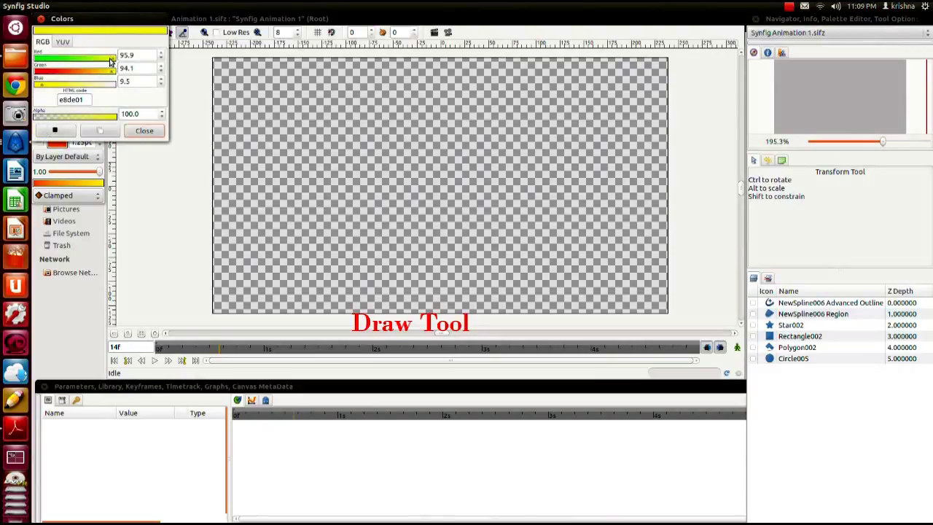
left_click_drag(112, 74, 35, 72)
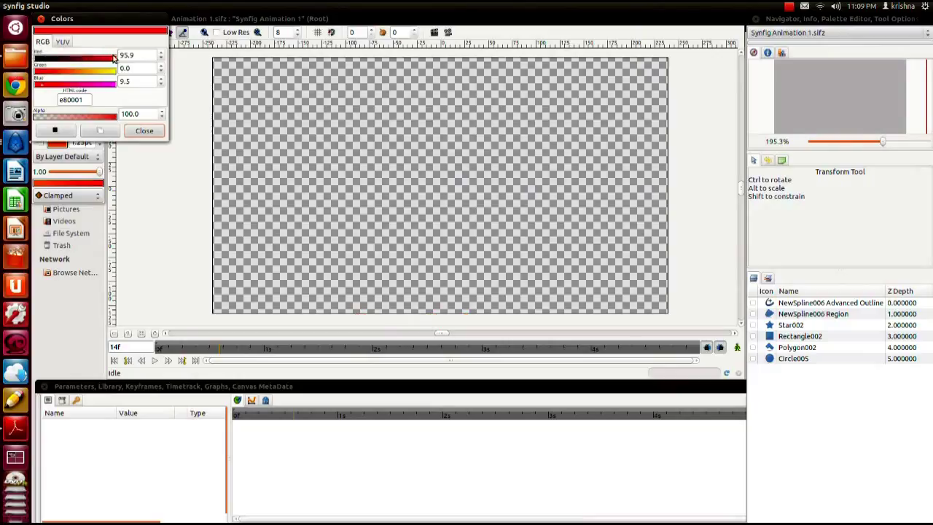
left_click(135, 129)
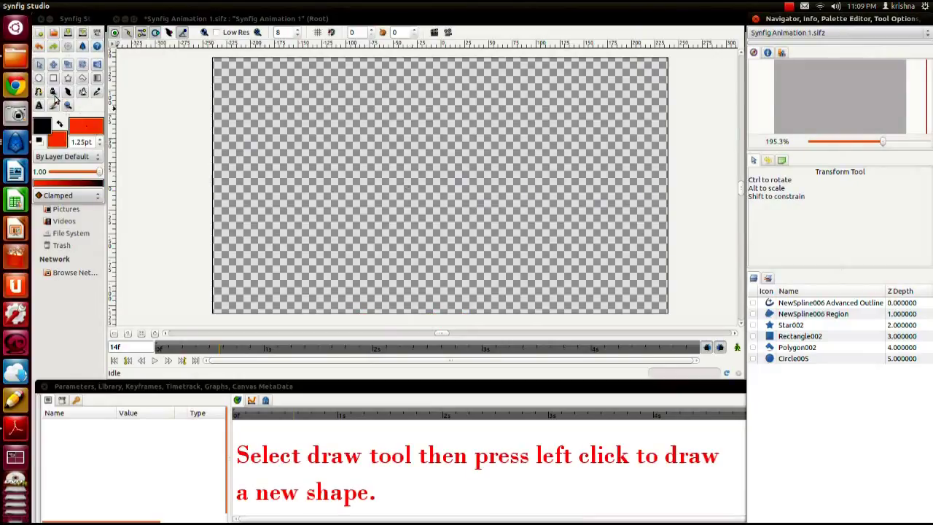
left_click(54, 92)
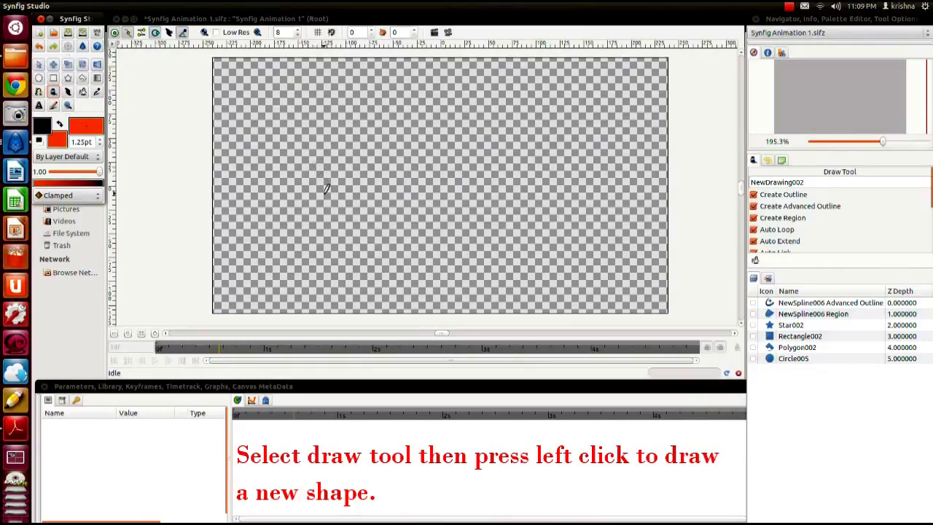
mouse_move(340, 188)
left_mouse_down()
mouse_move(327, 149)
mouse_move(342, 136)
mouse_move(355, 153)
mouse_move(342, 186)
mouse_move(307, 190)
mouse_move(318, 217)
mouse_move(357, 225)
mouse_move(396, 206)
mouse_move(388, 188)
mouse_move(340, 191)
left_mouse_up()
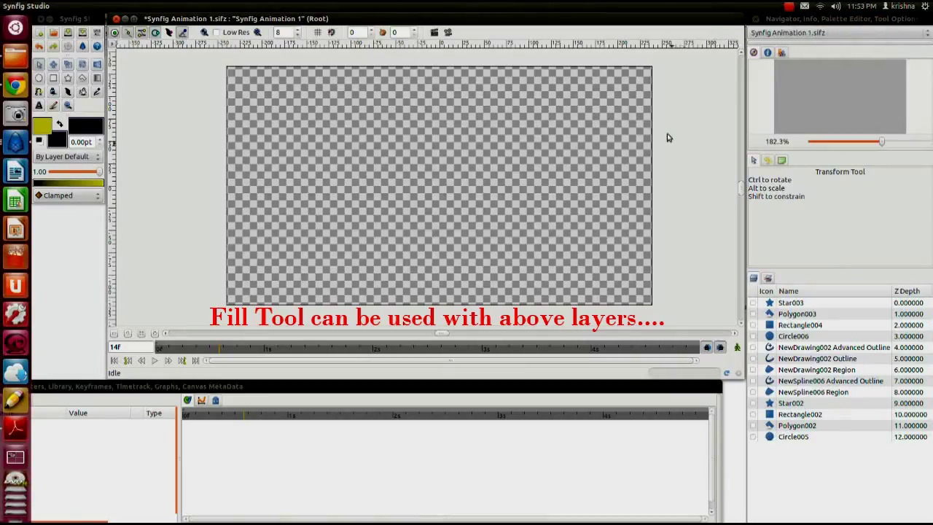
- Show the Circle006, Rectangle004, Polygon003 and Star003 layers
left_click(753, 336)
left_click(752, 325)
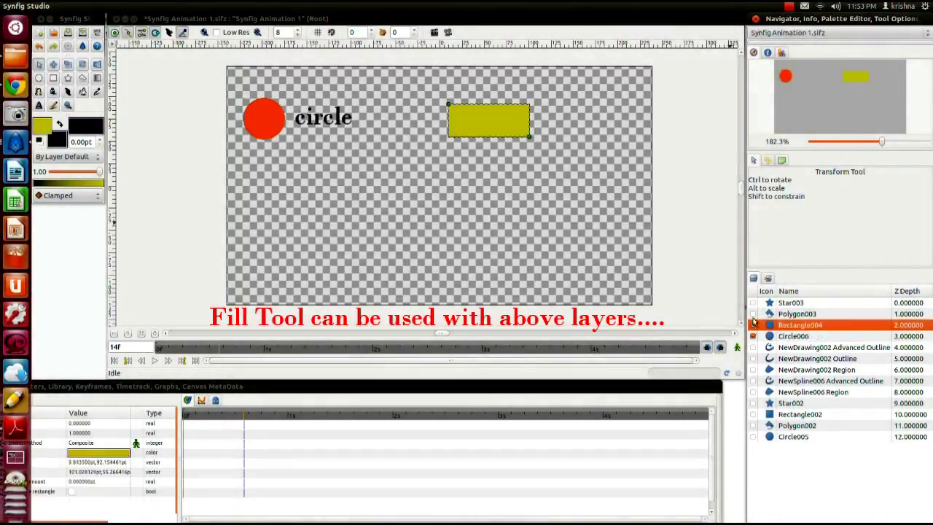
left_click(753, 314)
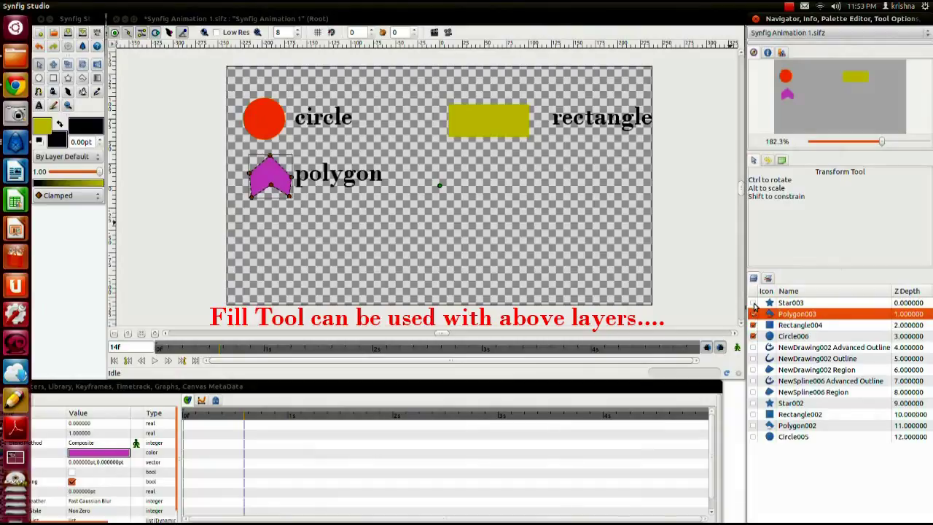
left_click(753, 303)
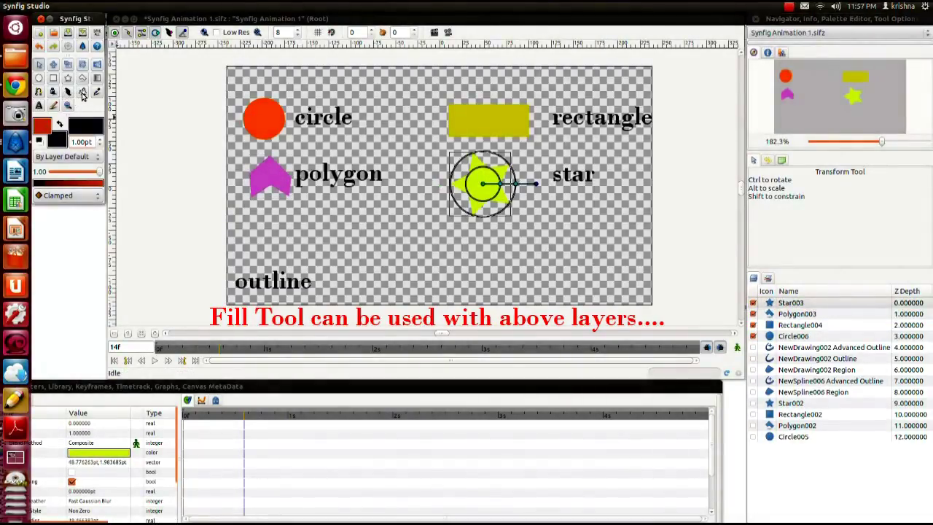
- Add a new Outline geometry layer and move its two end vertices down into the empty area below the polygon and star
right_click(362, 212)
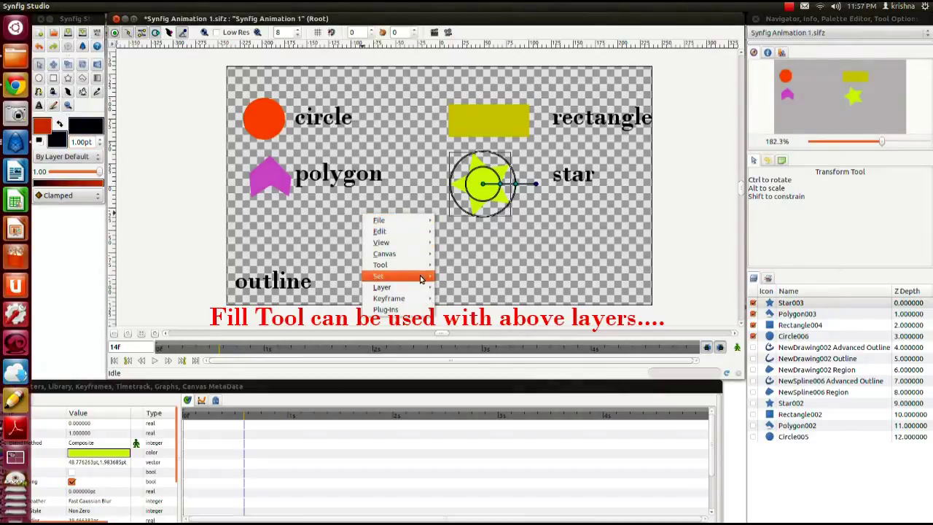
mouse_move(419, 287)
mouse_move(510, 287)
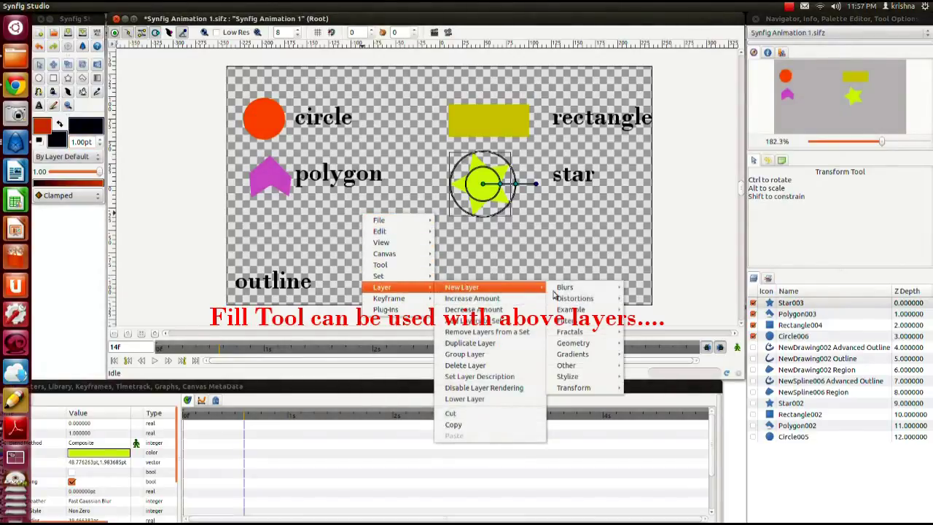
mouse_move(573, 343)
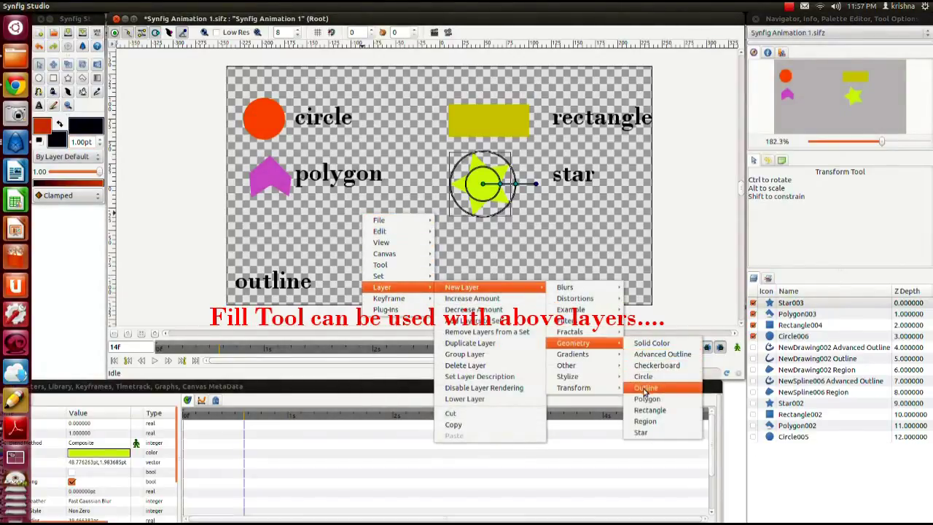
left_click(644, 389)
left_click_drag(380, 163, 351, 263)
left_click_drag(493, 188, 424, 273)
- Delete the thin Outline layer
double_click(797, 304)
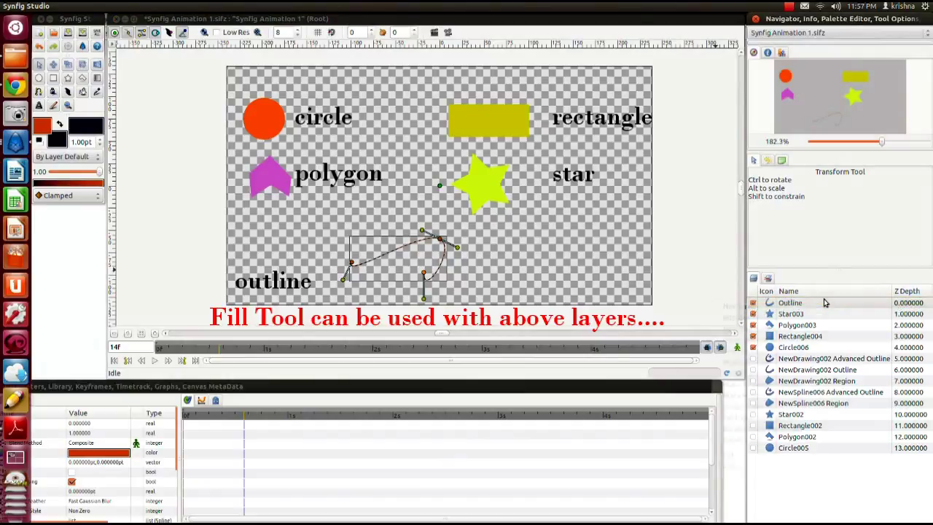
right_click(824, 301)
left_click(743, 406)
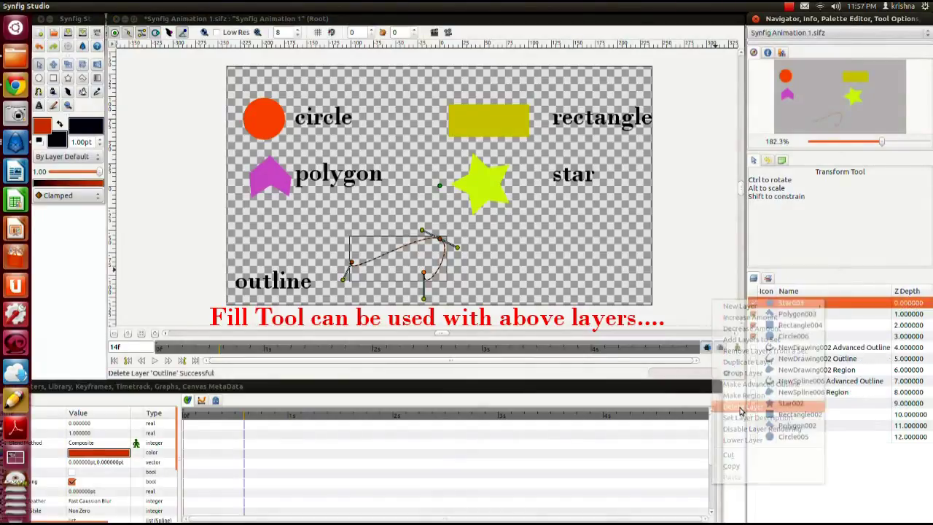
- Set the brush width to 8 pt and add a new Outline geometry layer
left_click(99, 143)
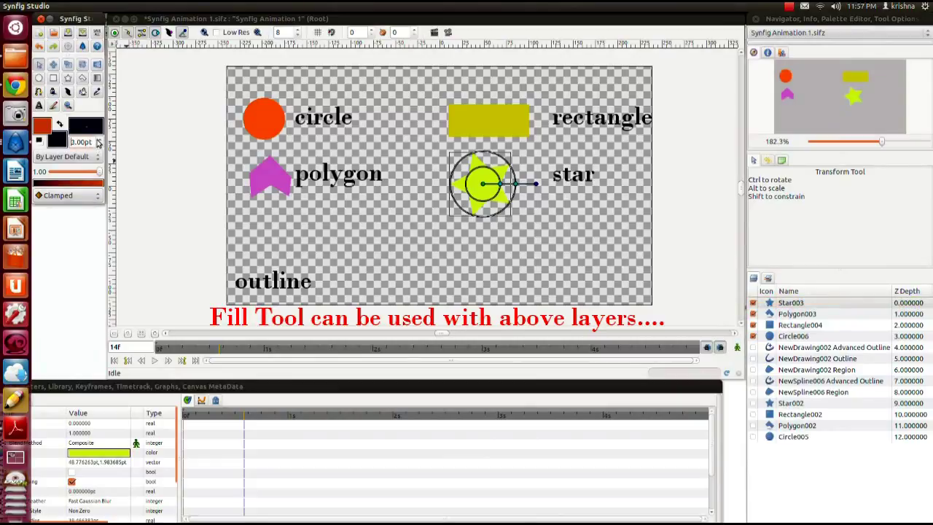
right_click(351, 210)
mouse_move(421, 285)
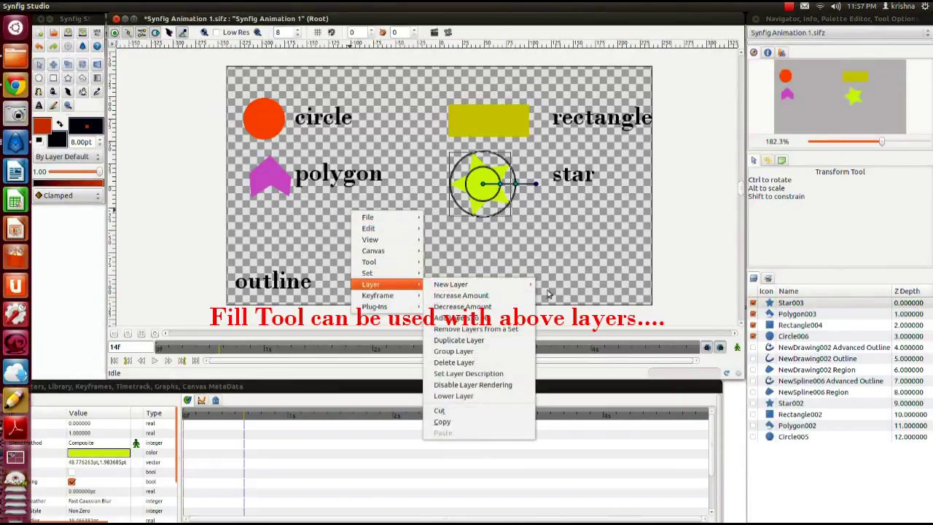
mouse_move(529, 286)
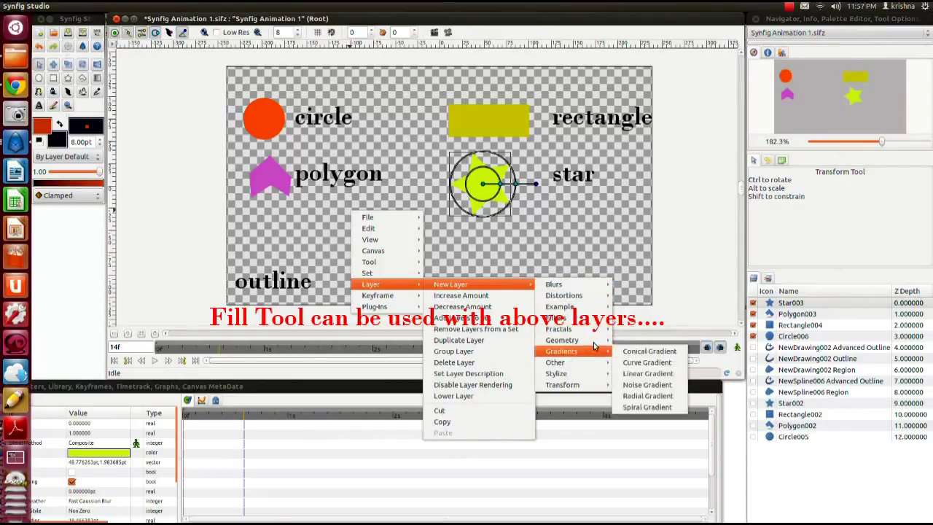
mouse_move(595, 341)
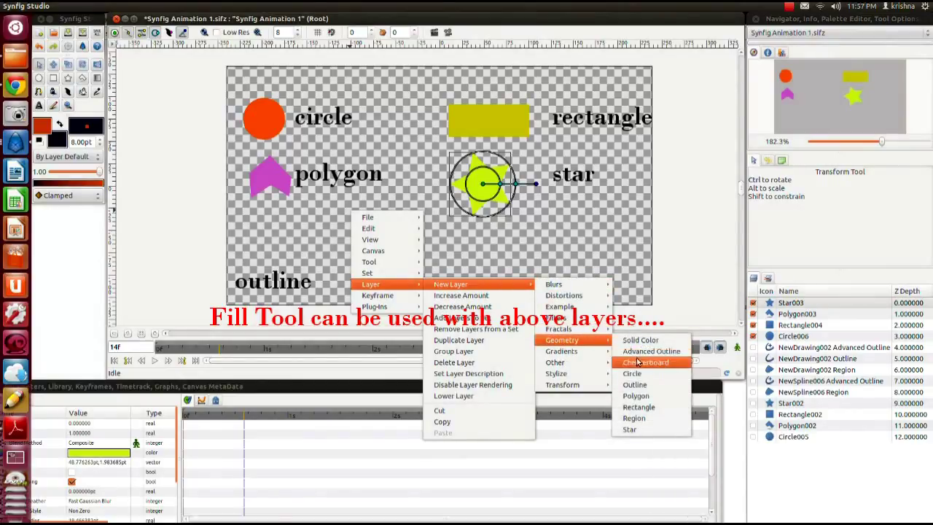
left_click(634, 384)
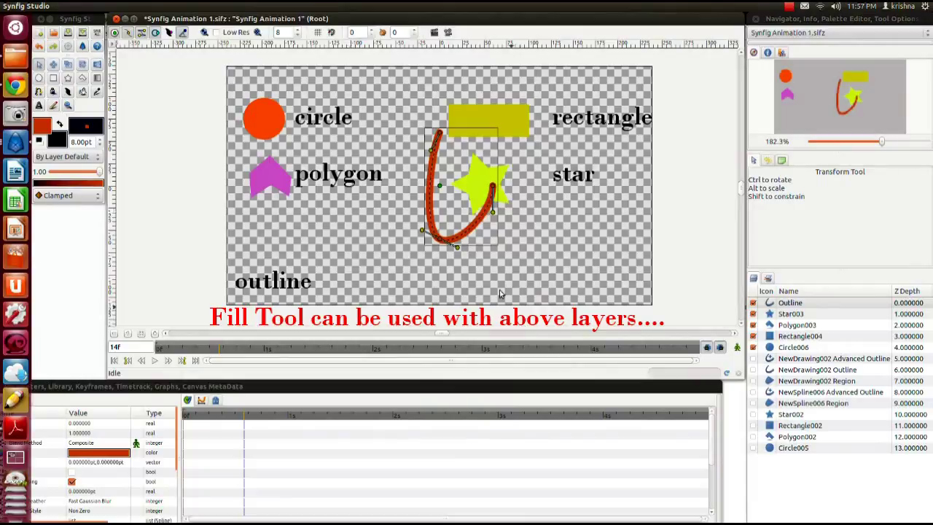
- Reshape the new outline into a sideways arc beside the outline caption, below the polygon, by moving its end vertices and tangents
left_click_drag(493, 188, 359, 248)
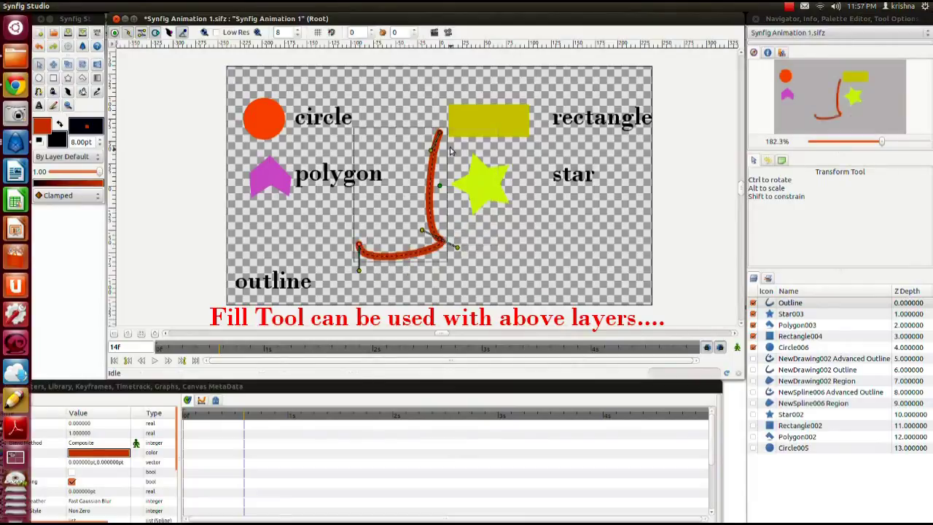
left_click_drag(438, 138, 389, 158)
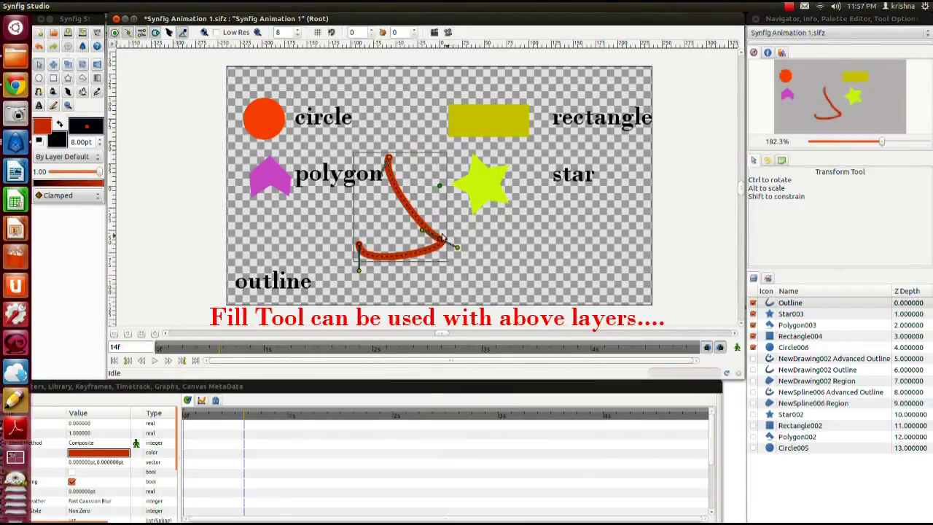
left_click_drag(424, 232, 422, 237)
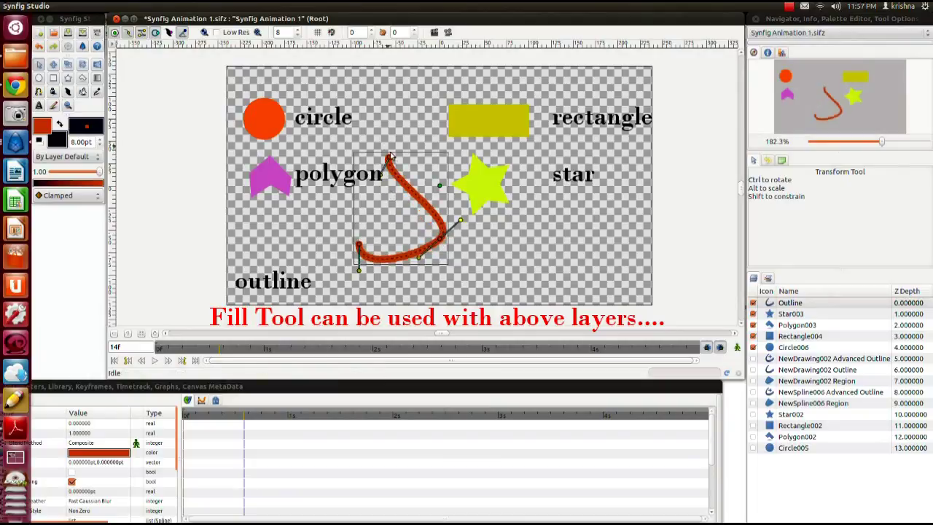
left_click_drag(385, 161, 329, 185)
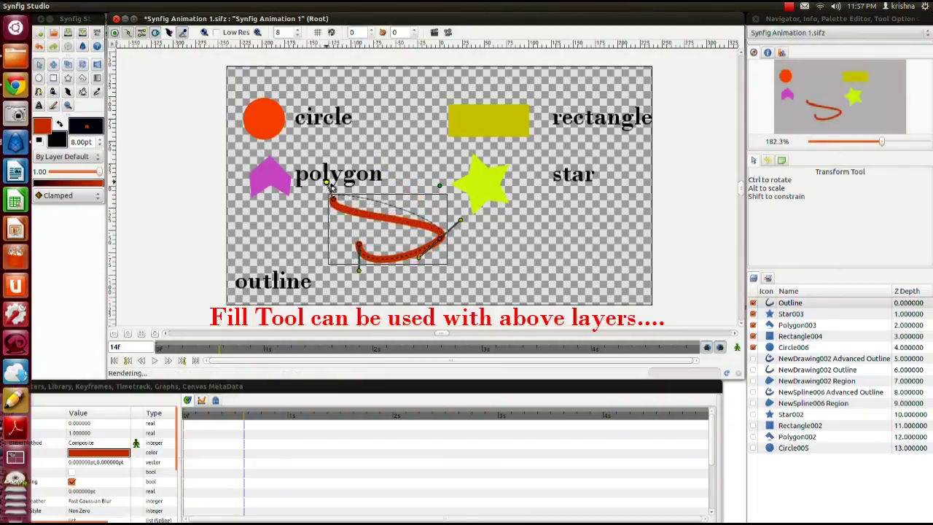
left_click_drag(357, 246, 323, 274)
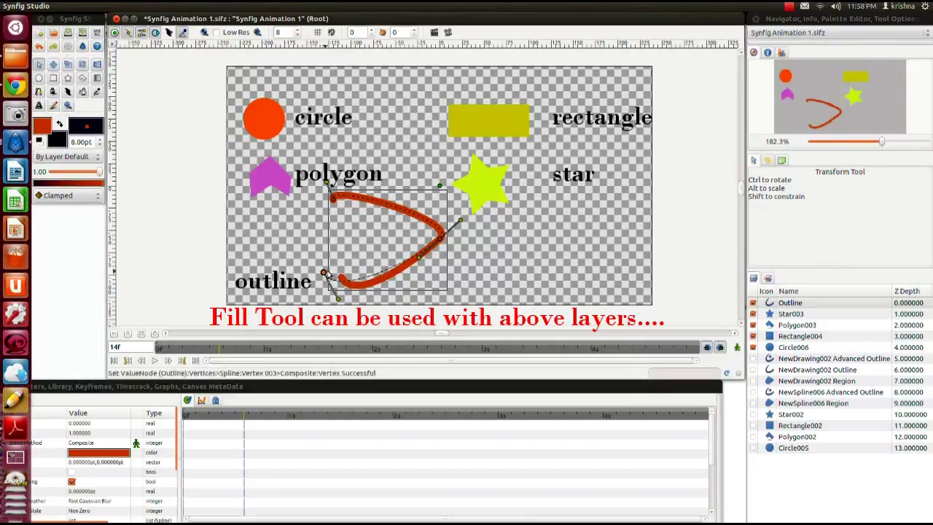
left_click(501, 245)
- Add a new Region geometry layer to the canvas
right_click(499, 241)
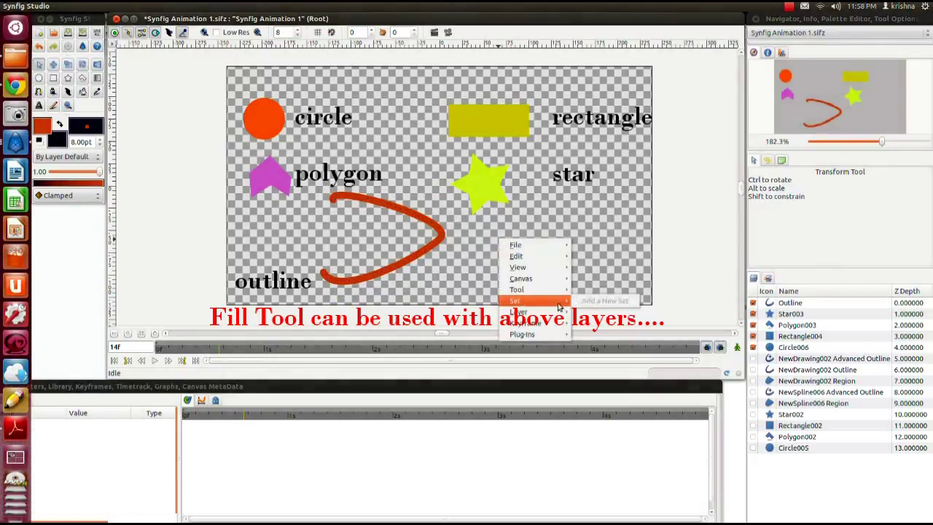
mouse_move(561, 307)
mouse_move(612, 313)
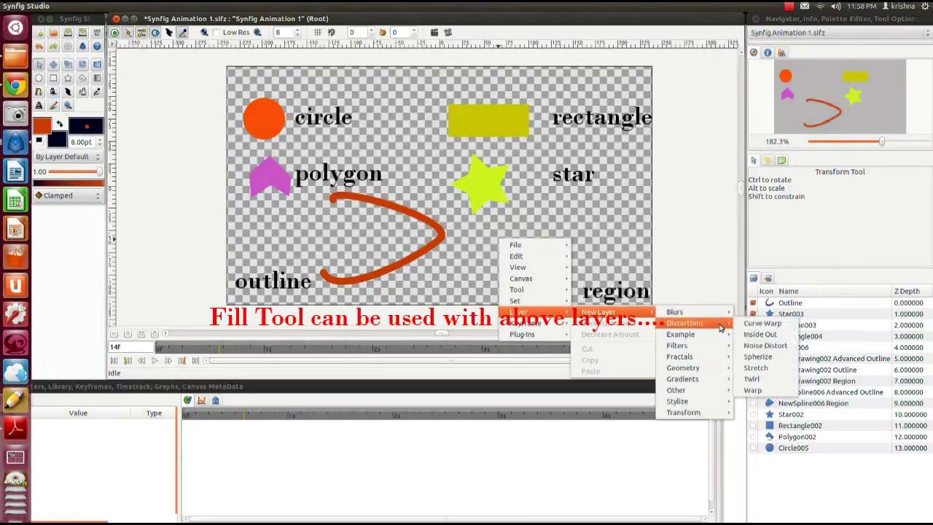
mouse_move(718, 368)
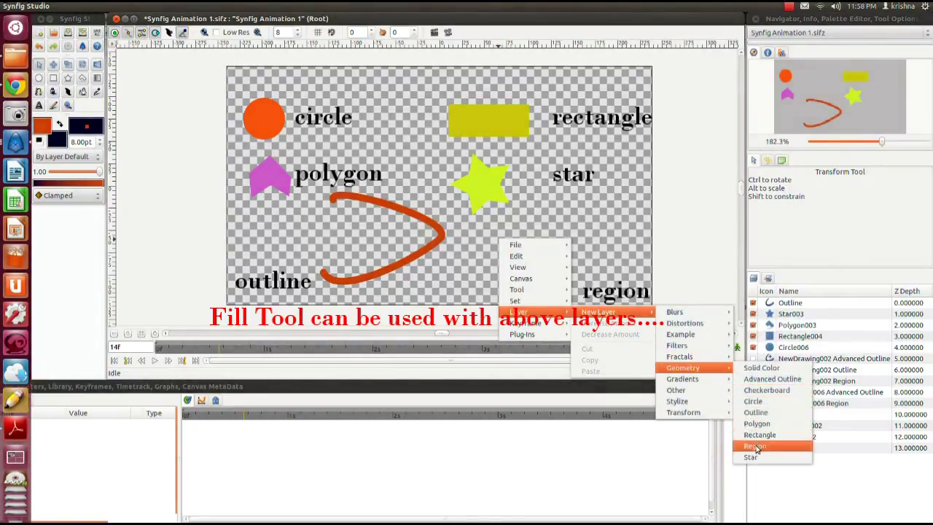
left_click(755, 445)
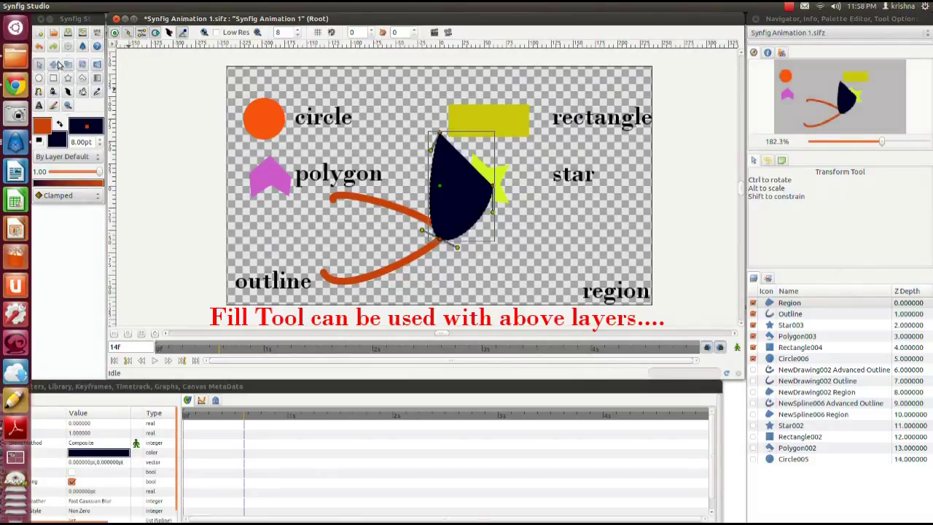
- Move the region's three vertices with the SmoothMove tool so the shape sits below the star caption
left_click(57, 64)
left_click(444, 176)
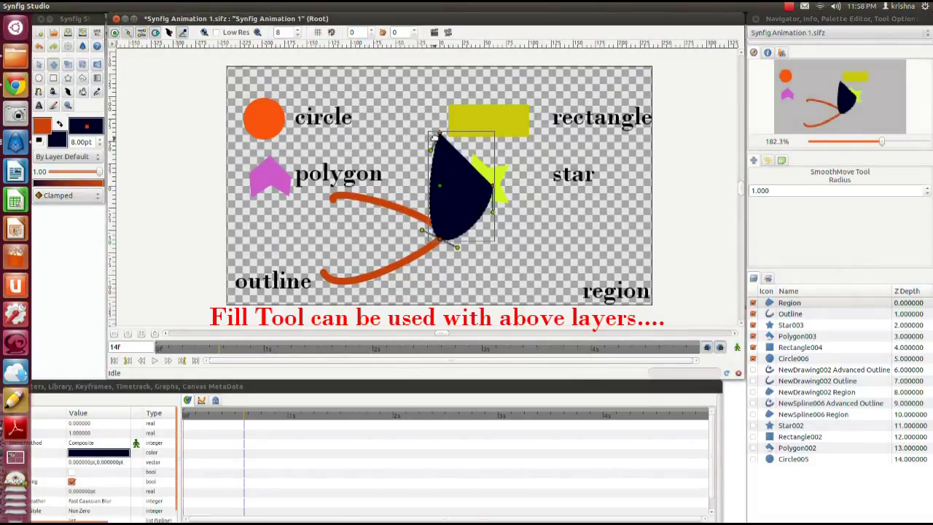
left_click_drag(438, 136, 601, 188)
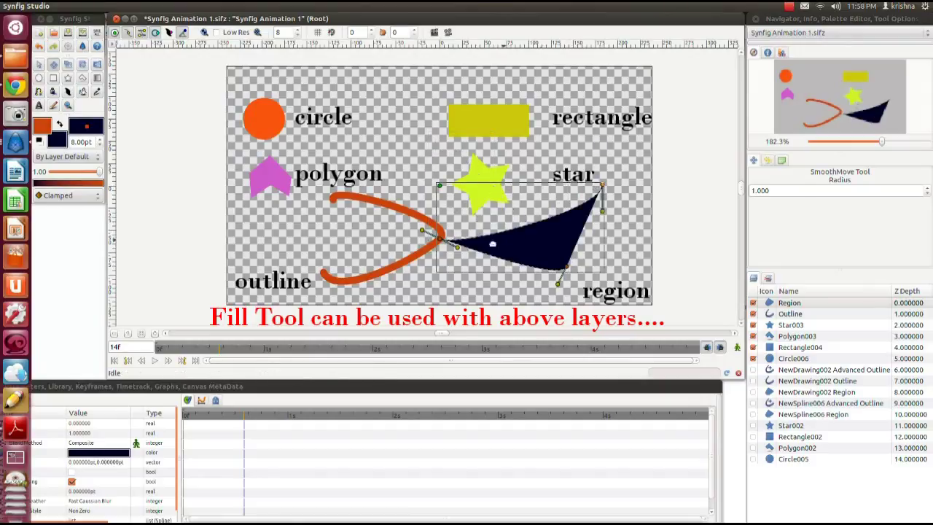
left_click_drag(446, 242, 540, 217)
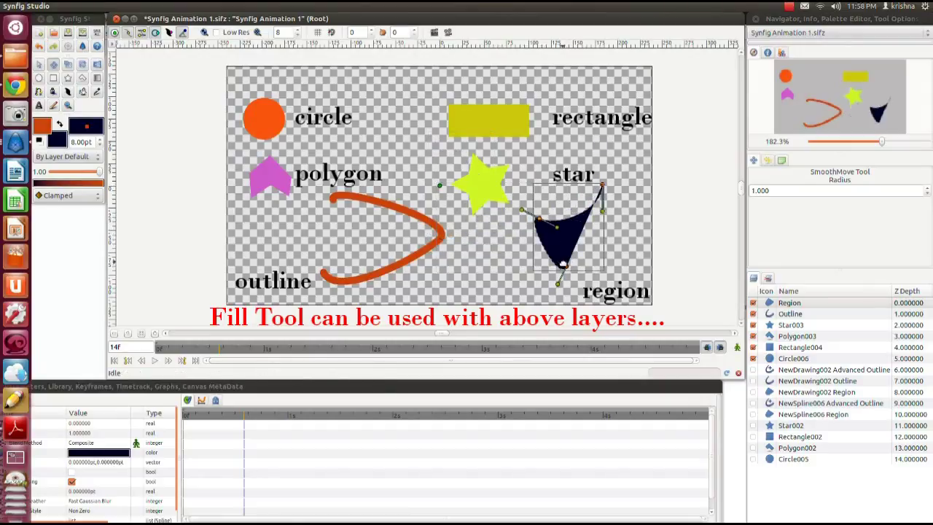
left_click_drag(565, 267, 603, 273)
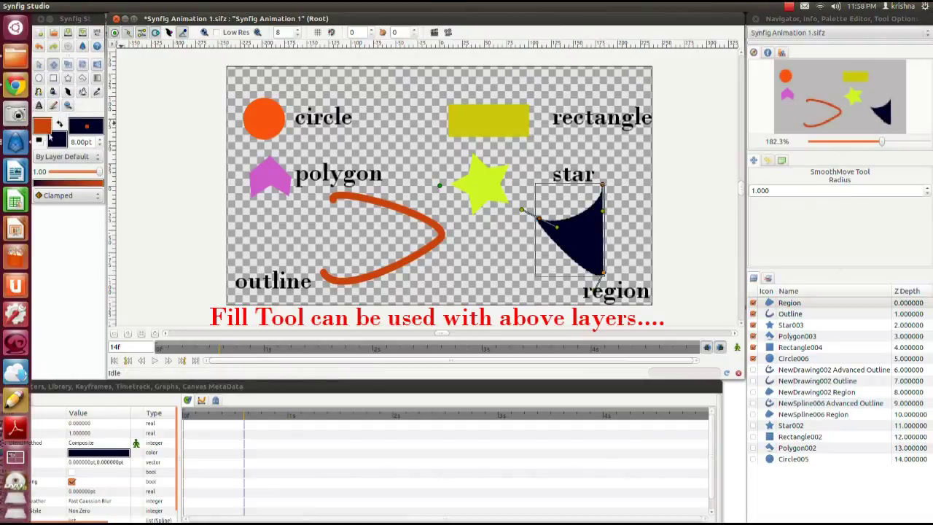
- Add a new Checkerboard geometry layer above the region
right_click(341, 153)
mouse_move(398, 228)
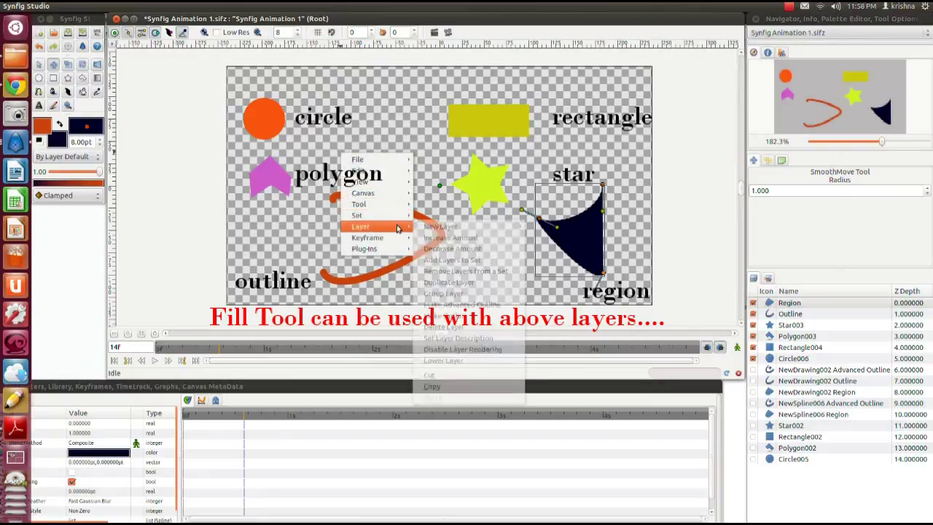
mouse_move(503, 227)
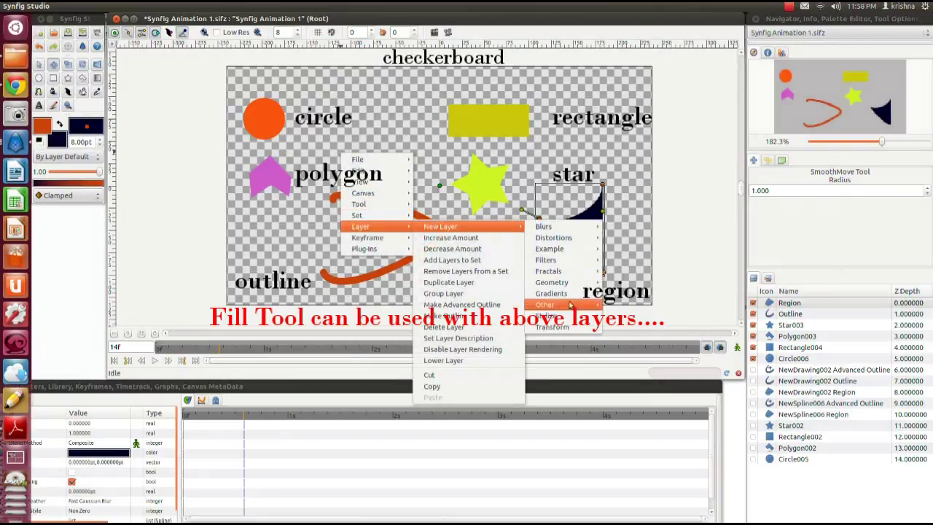
mouse_move(580, 286)
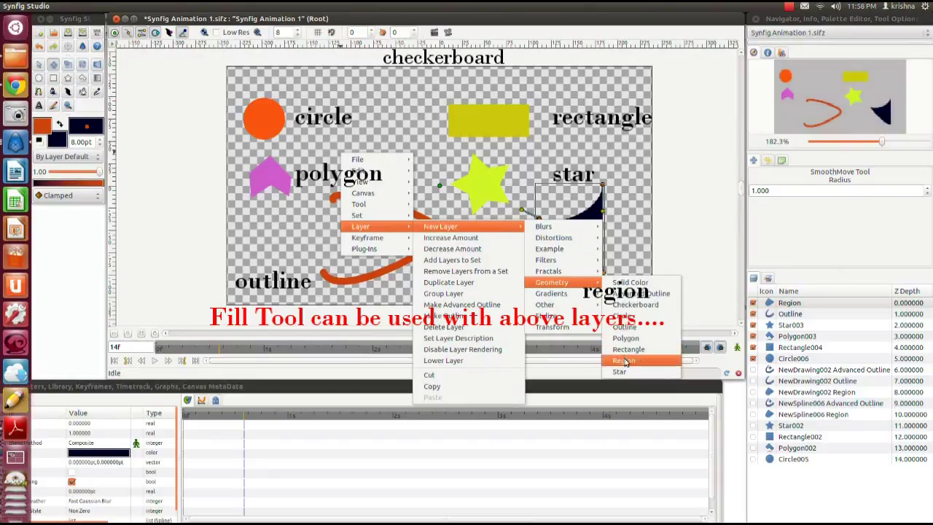
left_click(635, 305)
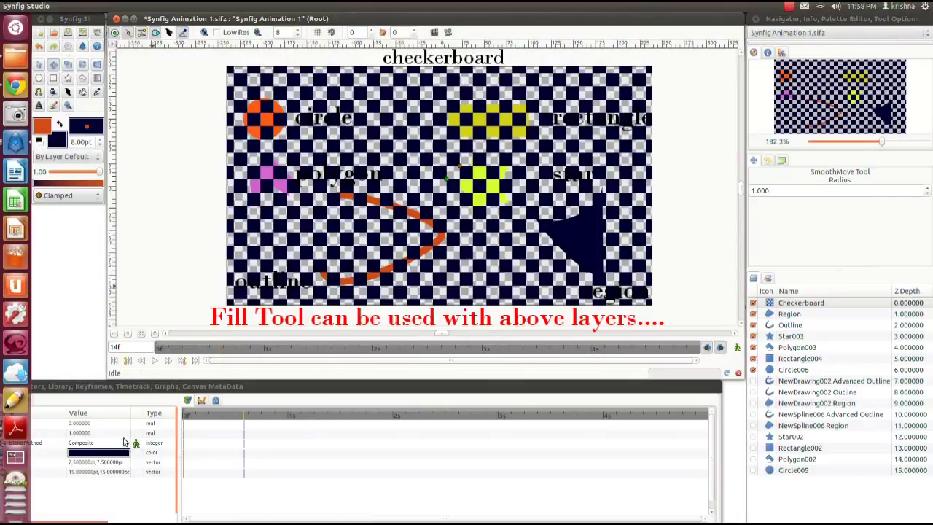
- Reveal the Checkerboard layer's parameters and set its Z Depth to 10
left_click(912, 306)
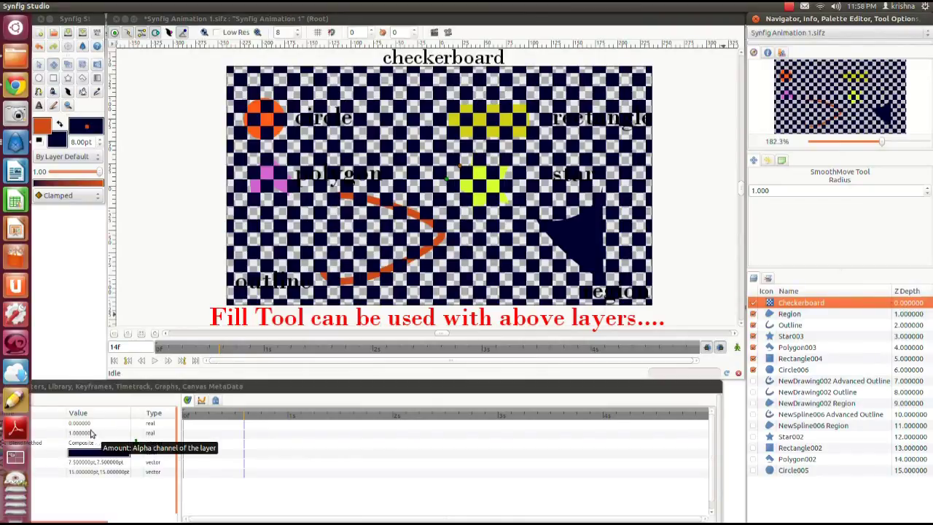
left_click_drag(94, 387, 155, 387)
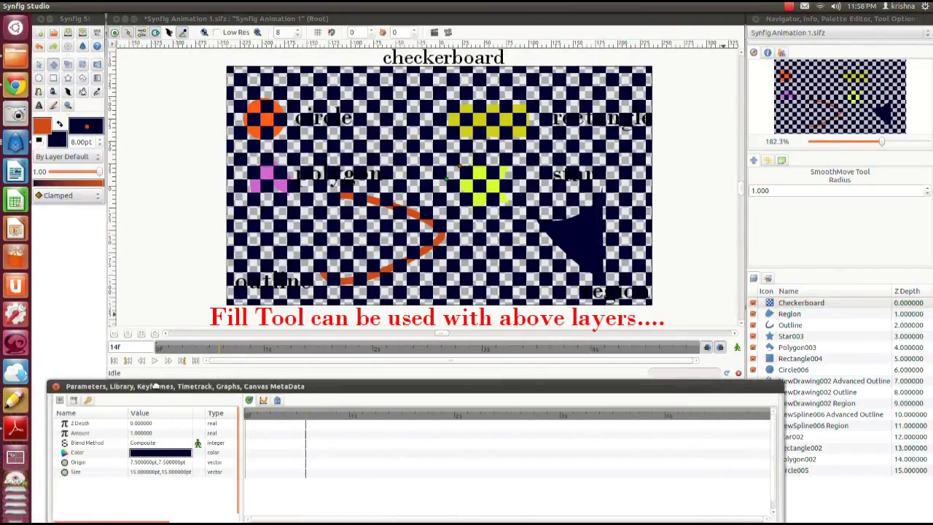
left_click(152, 423)
left_click(151, 424)
key("Home")
type("1")
key("Return")
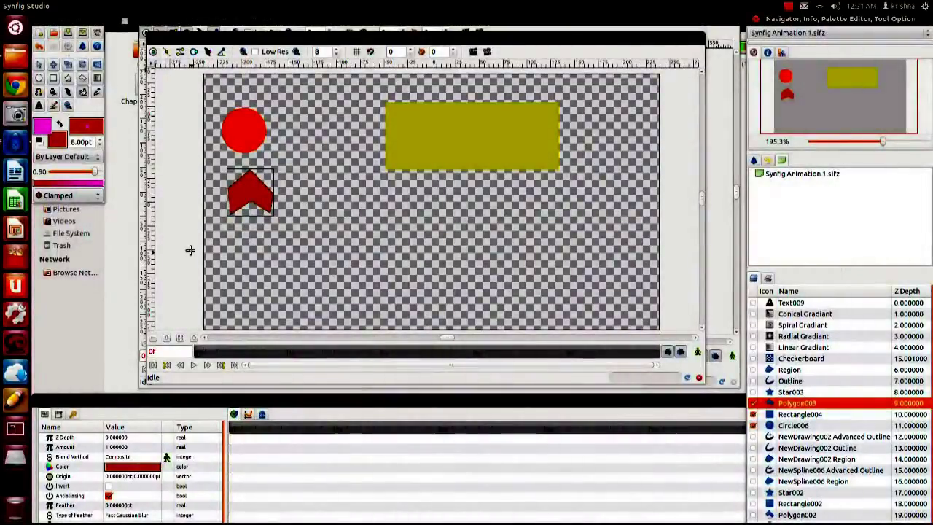
- Sample the colours of the circle, rectangle and polygon with the Eyedrop tool, ending on the circle
left_click(97, 92)
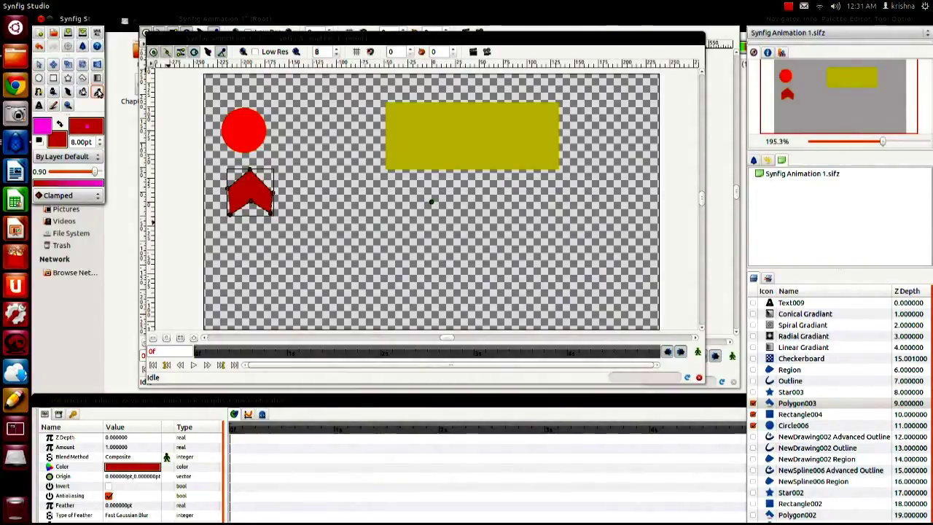
left_click(244, 127)
left_click(403, 131)
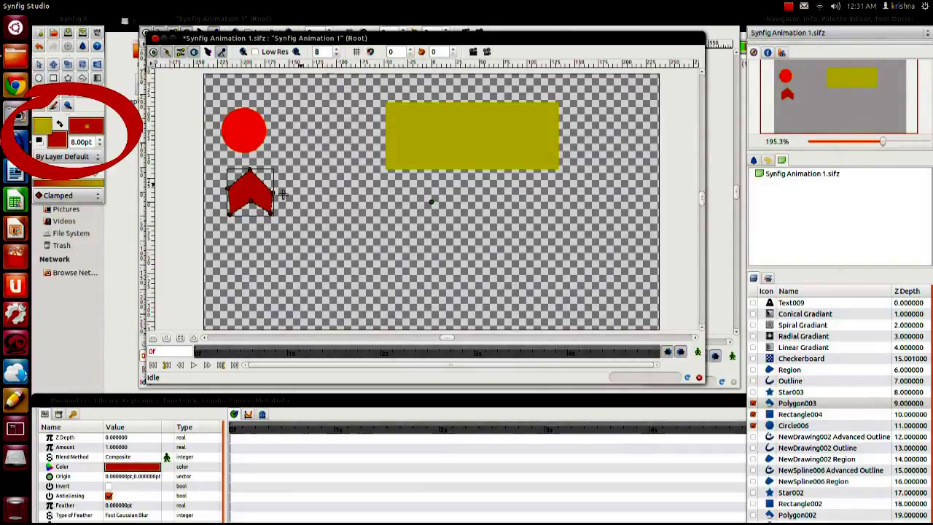
left_click(250, 196)
left_click(237, 138)
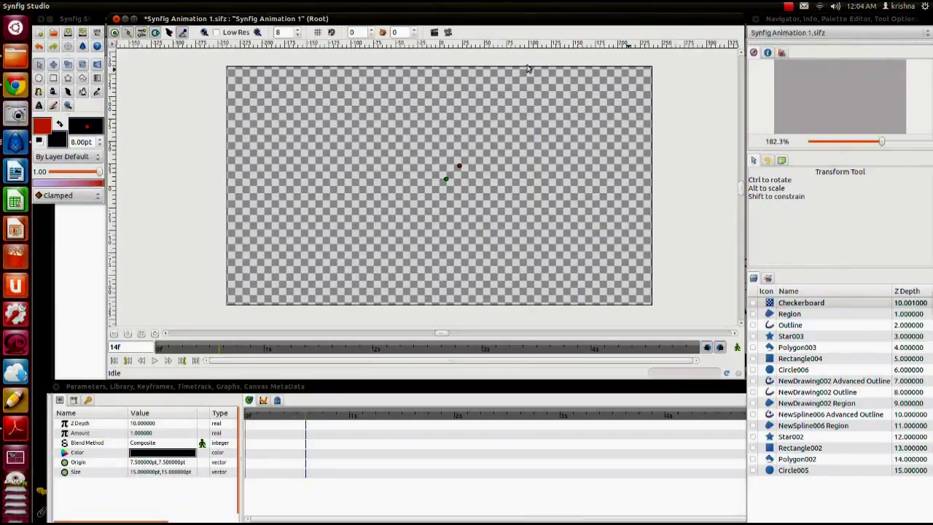
- Set the default gradient's start colour to green 19ff08 and draw a horizontal linear gradient about 156 pt long near the canvas centre
left_click(75, 184)
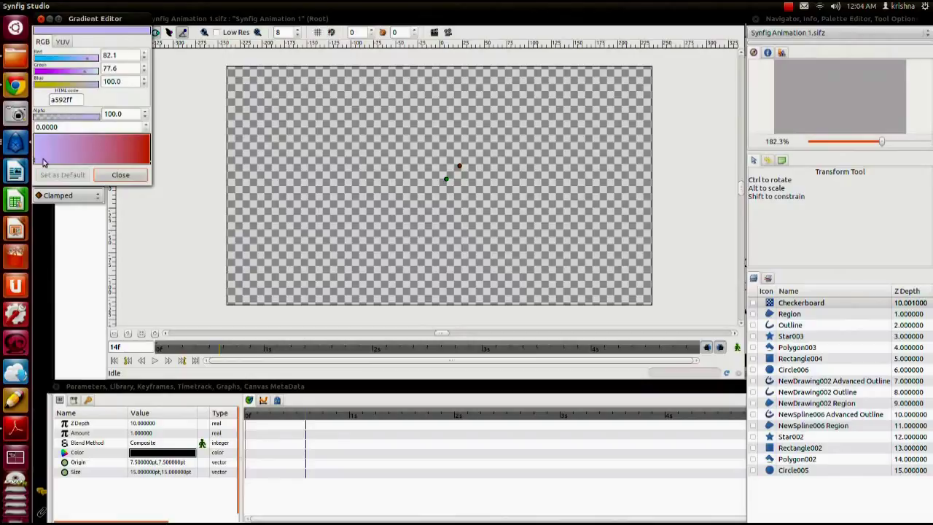
left_click_drag(85, 73, 44, 84)
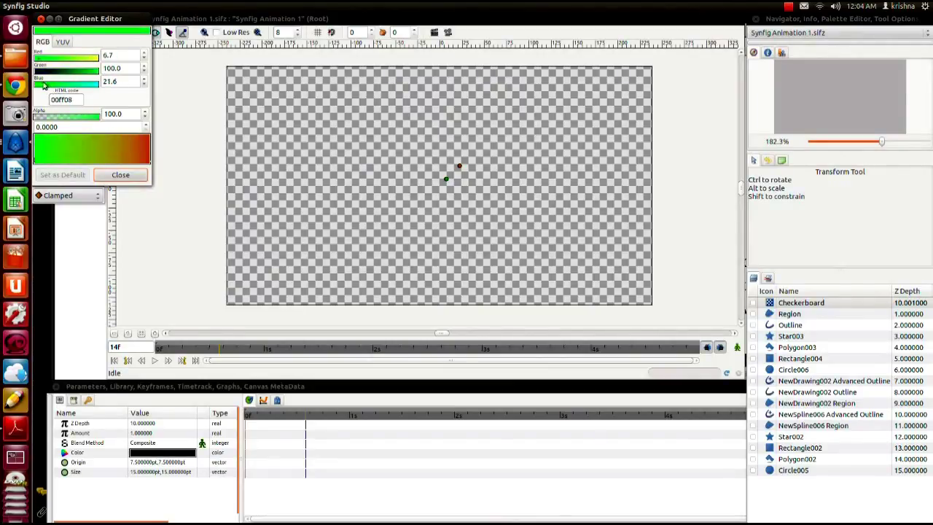
left_click_drag(51, 64, 57, 59)
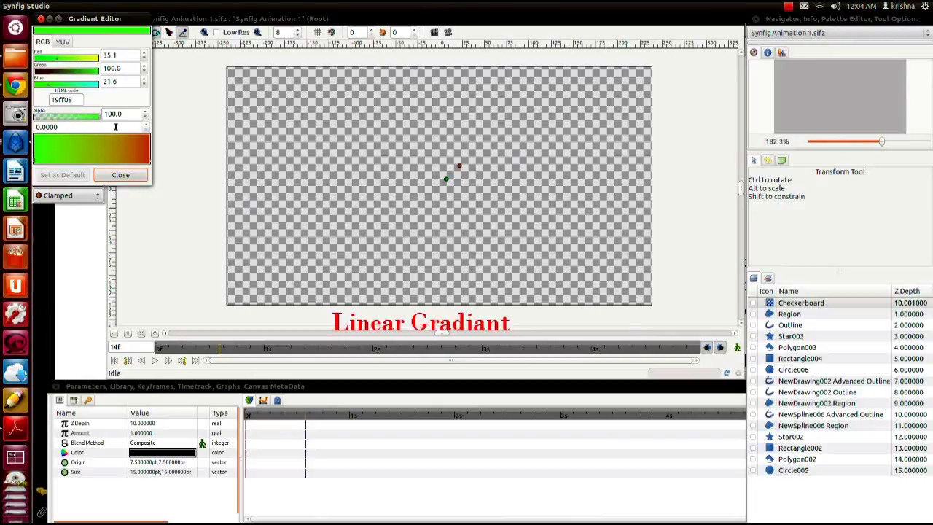
left_click(121, 175)
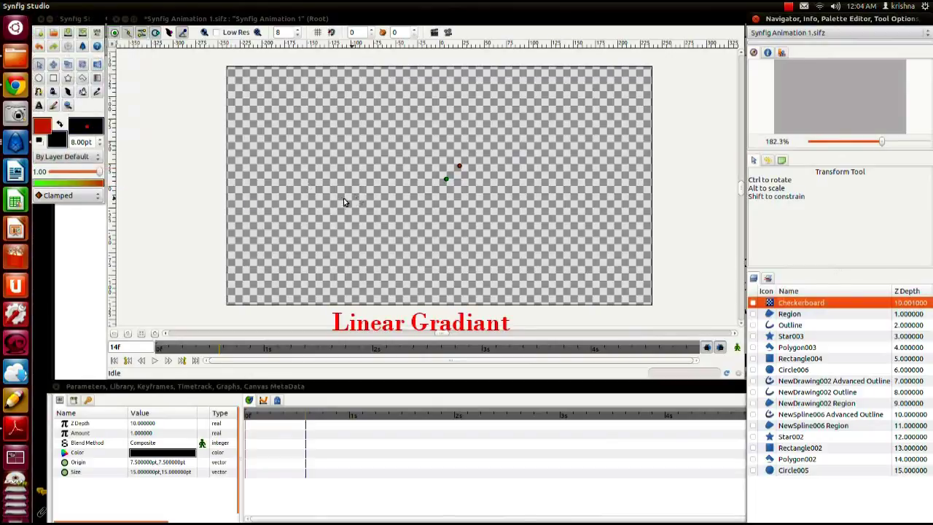
left_click(97, 79)
left_click_drag(323, 182, 457, 182)
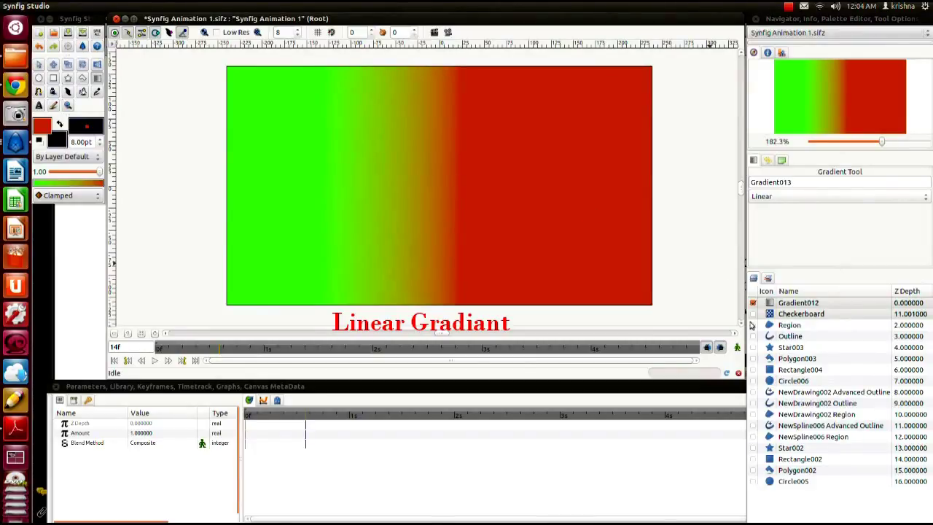
- Rename the new gradient layer as Linear Gradiant and hide it
left_click(806, 302)
left_click(798, 302)
type("Linear Gr")
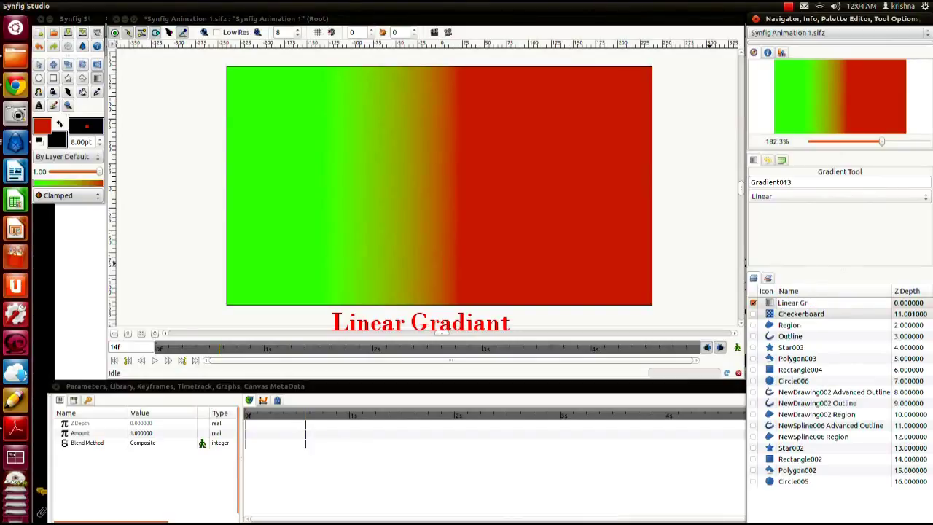
type("adiant")
key("Return")
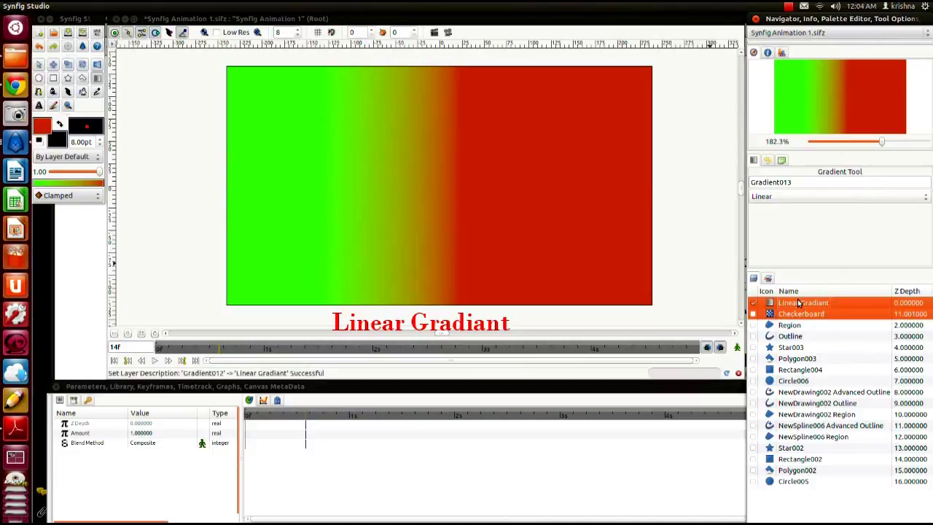
left_click(754, 302)
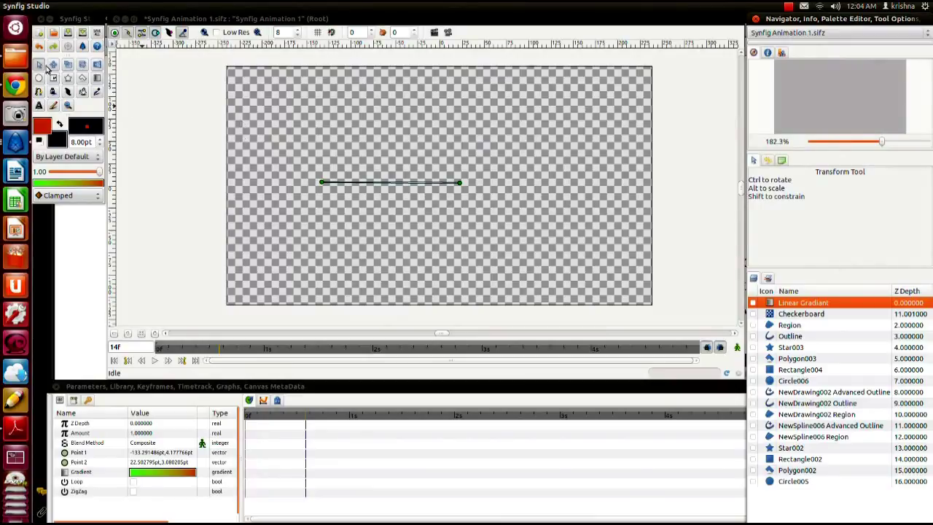
- Draw a radial gradient with a radius of about 72 pt left of the canvas centre and hide its layer
left_click(173, 98)
left_click(97, 79)
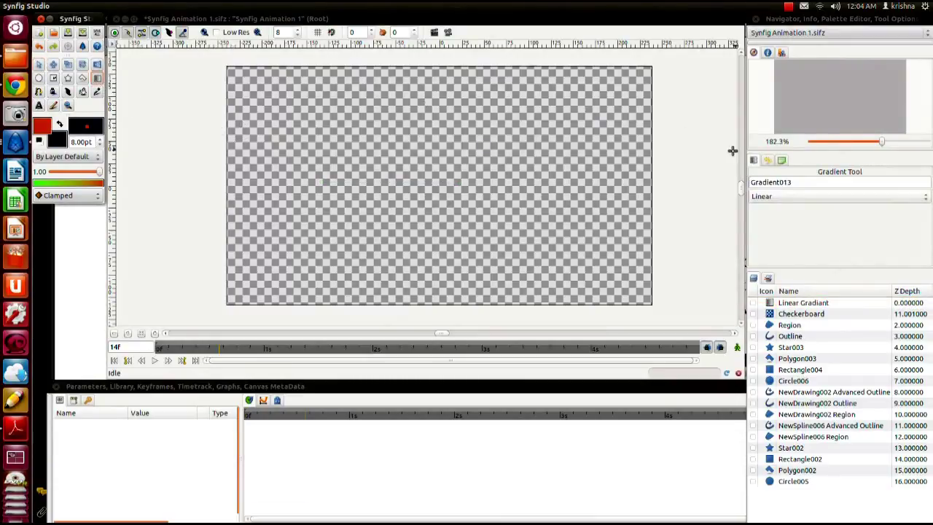
left_click(806, 198)
left_click(791, 212)
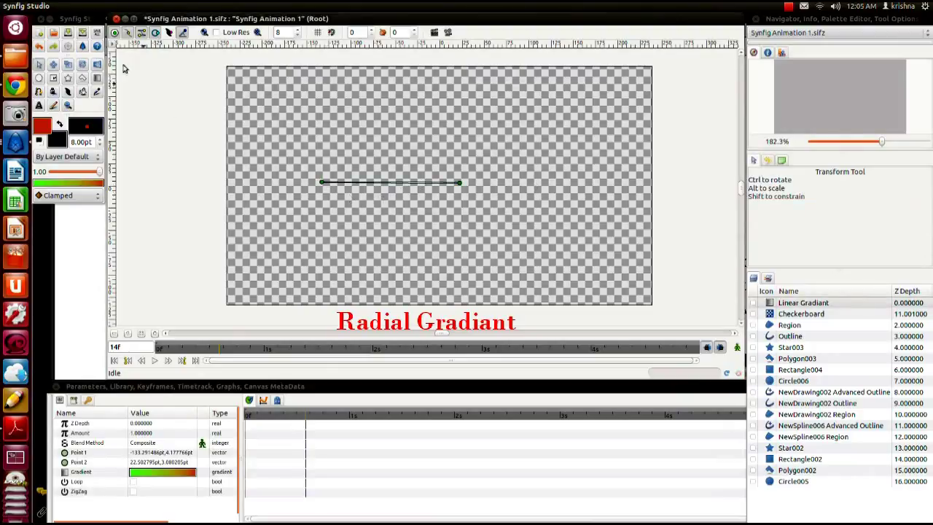
left_click(97, 77)
left_click_drag(355, 187, 418, 188)
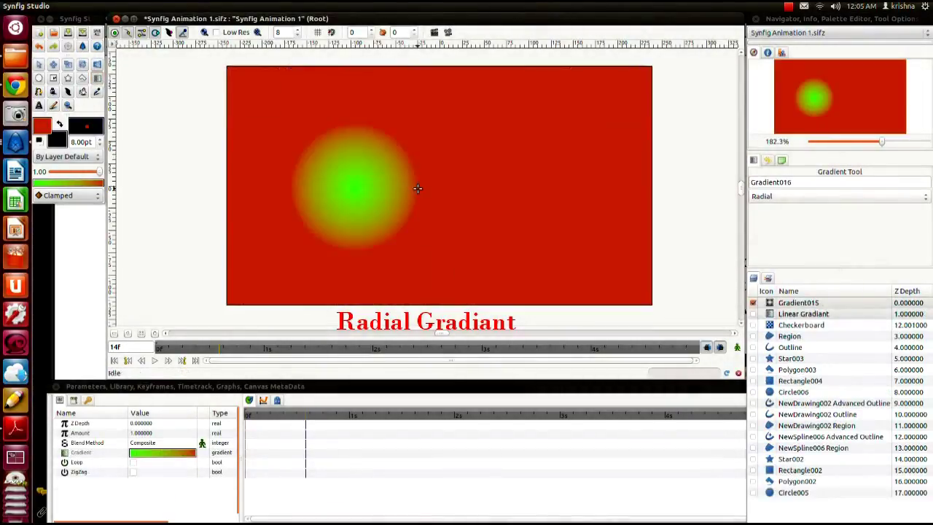
left_click(753, 304)
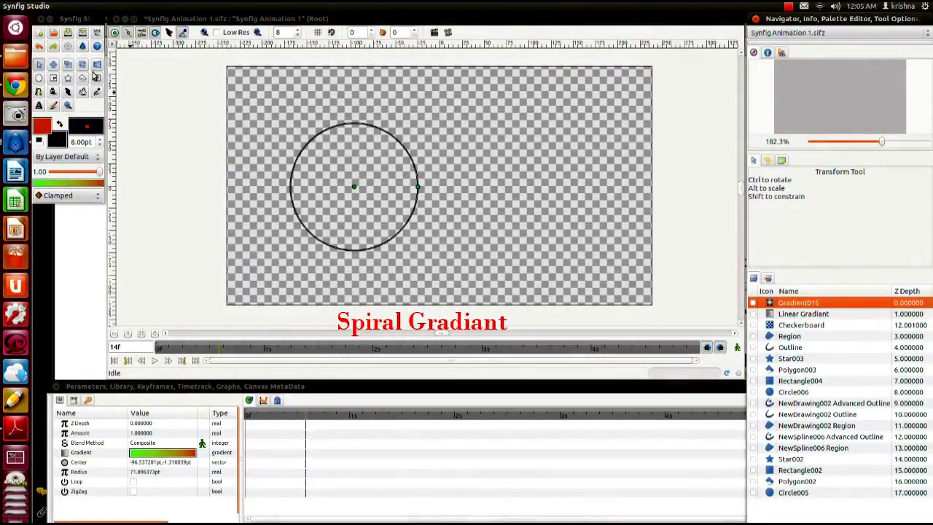
- Draw a spiral gradient with a radius of about 89 pt left of the canvas centre
left_click(84, 76)
left_click(762, 199)
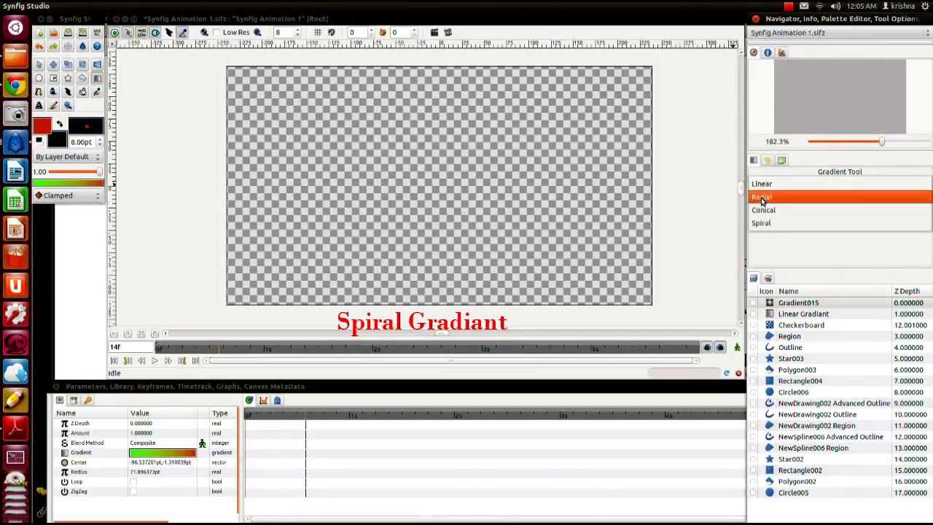
left_click(762, 223)
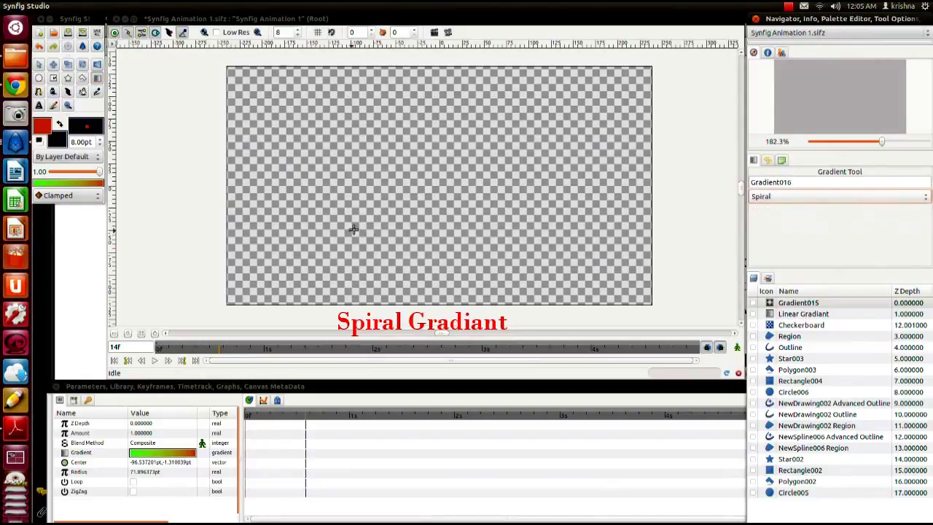
left_click_drag(370, 195, 450, 194)
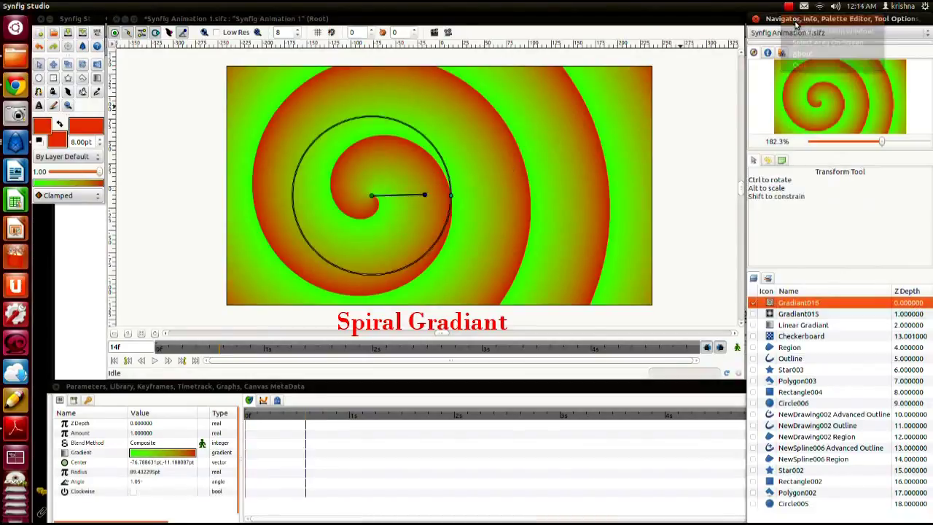
- Rename the hidden radial gradient layer as Radial Gradiant
left_click(807, 315)
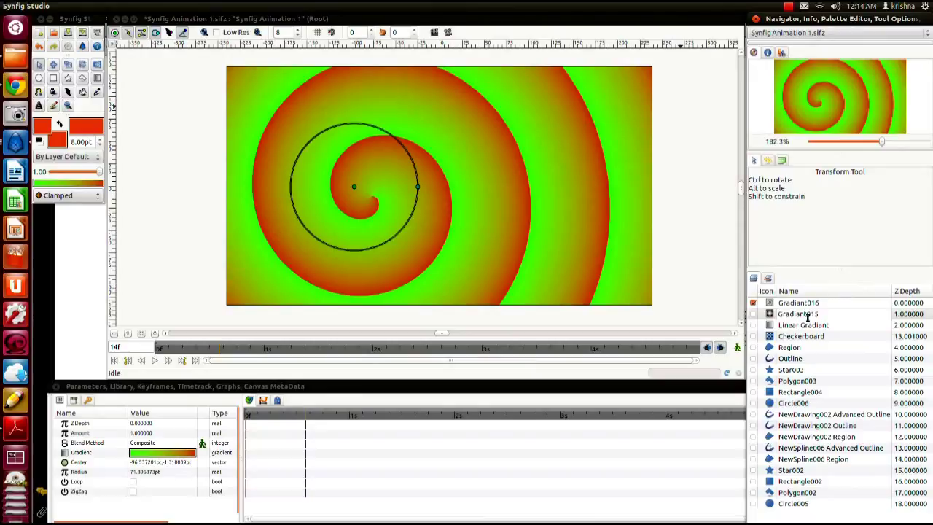
double_click(806, 315)
type("Radial Gradiant")
key("Return")
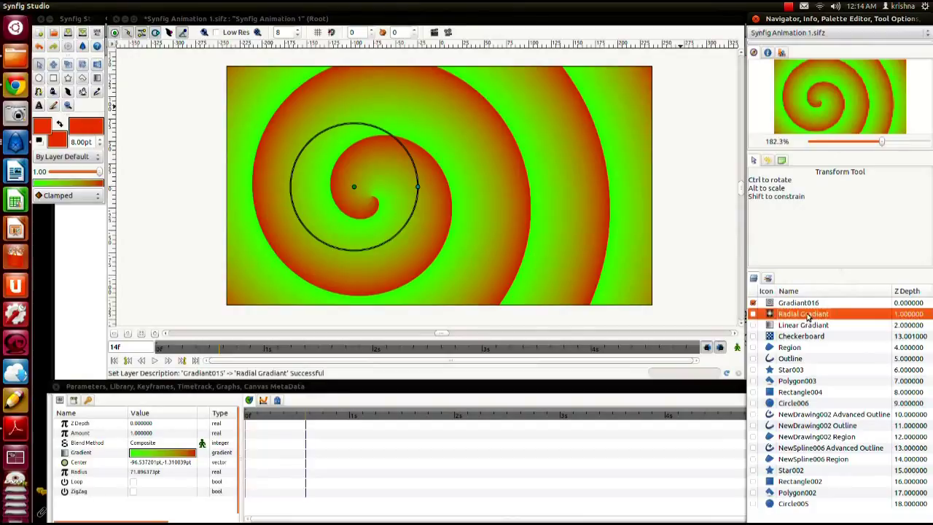
- Rename the spiral gradient layer as Spiral Gradiant and hide it
left_click(805, 303)
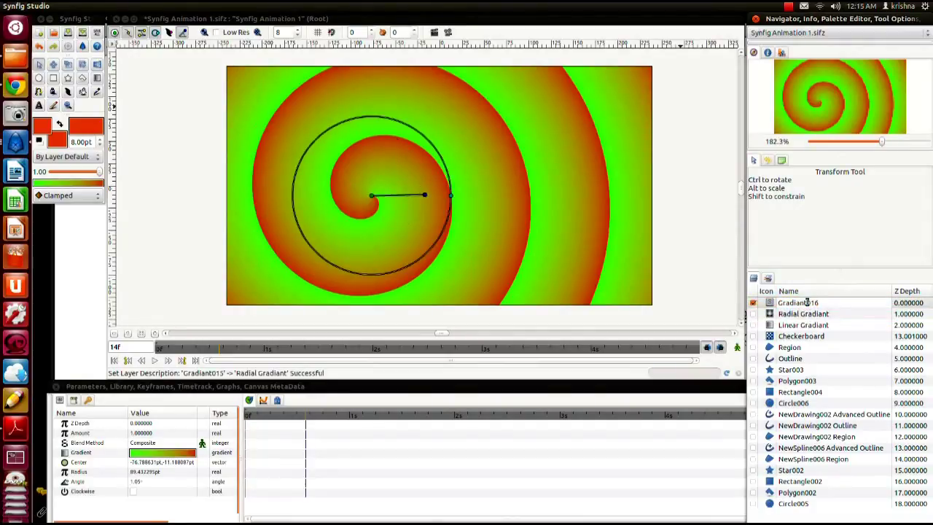
double_click(806, 303)
type("S")
key("Return")
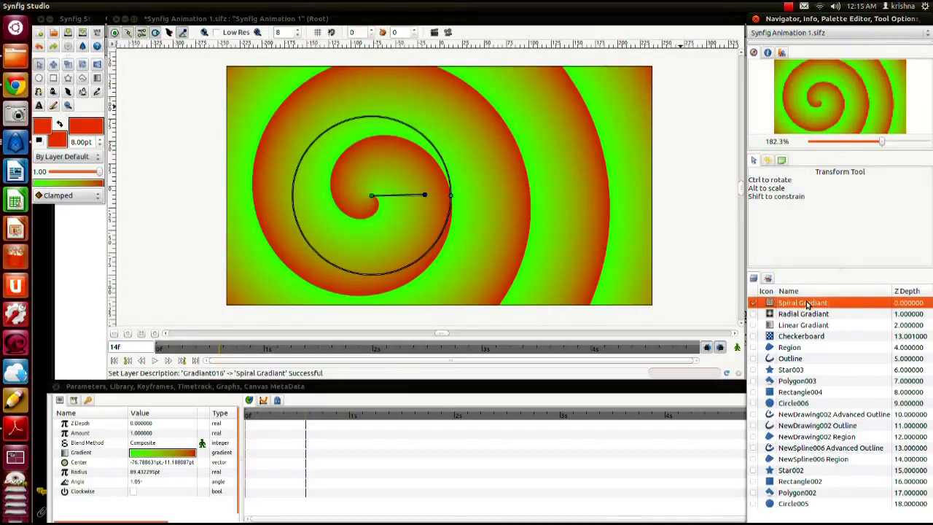
left_click(753, 303)
- Draw a conical gradient centred about 46 pt left of the canvas centre, at an angle of about 3°
left_click(97, 80)
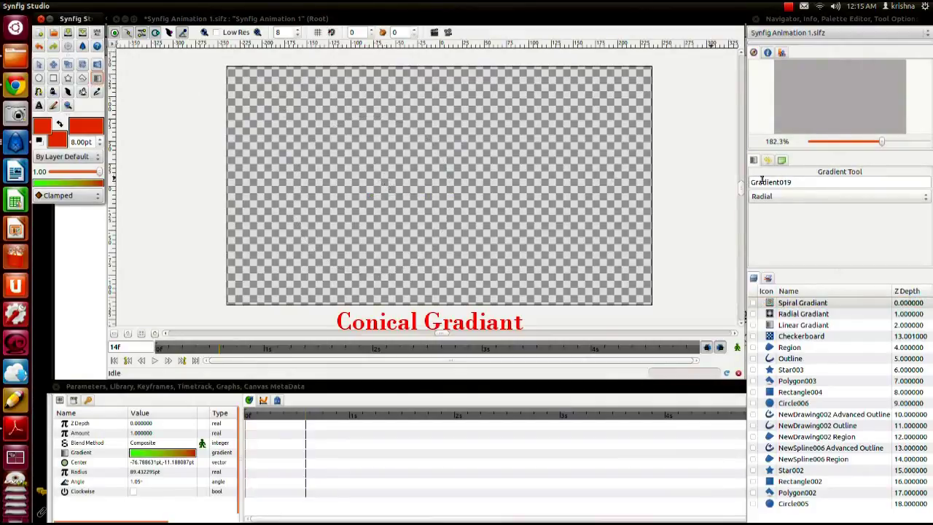
left_click(764, 198)
left_click(770, 211)
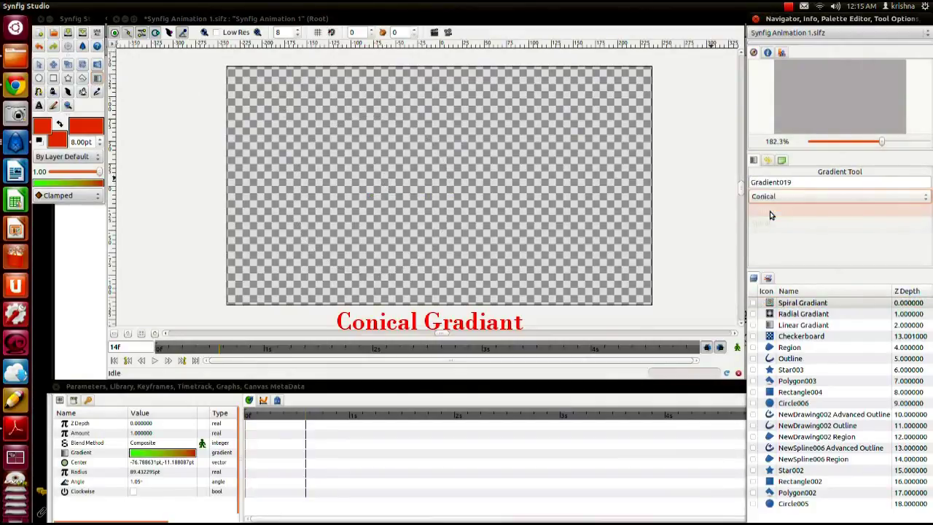
left_click_drag(465, 188, 561, 179)
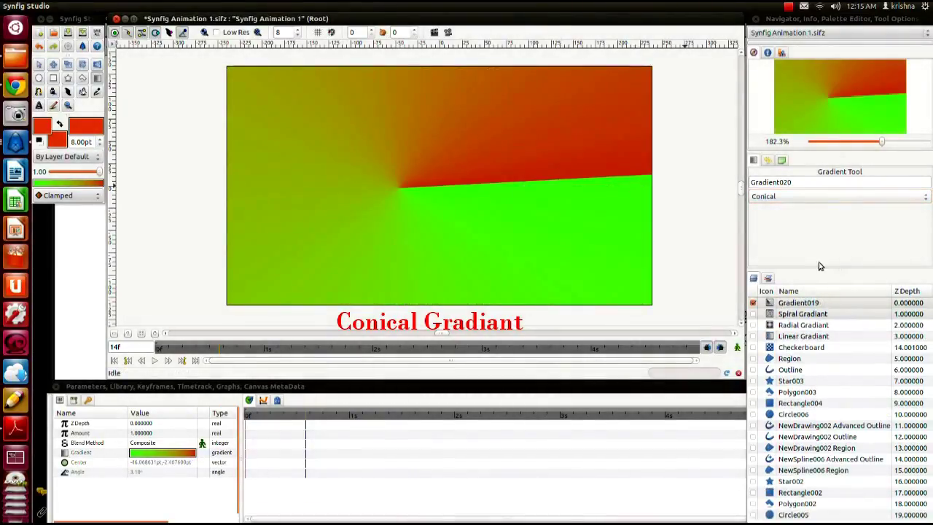
- Rename the conical gradient layer as Conical Gradiant and hide it
double_click(807, 303)
type("Conic")
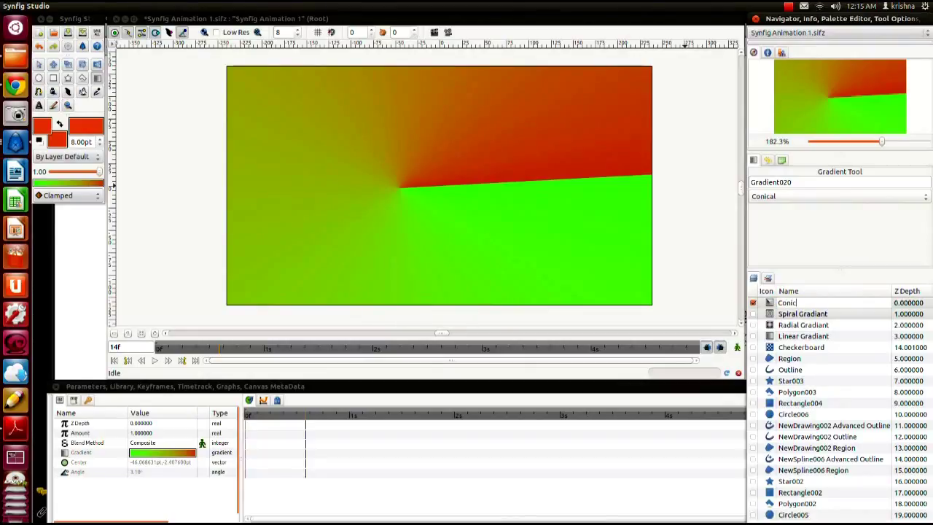
type("al Gradiant")
key("Return")
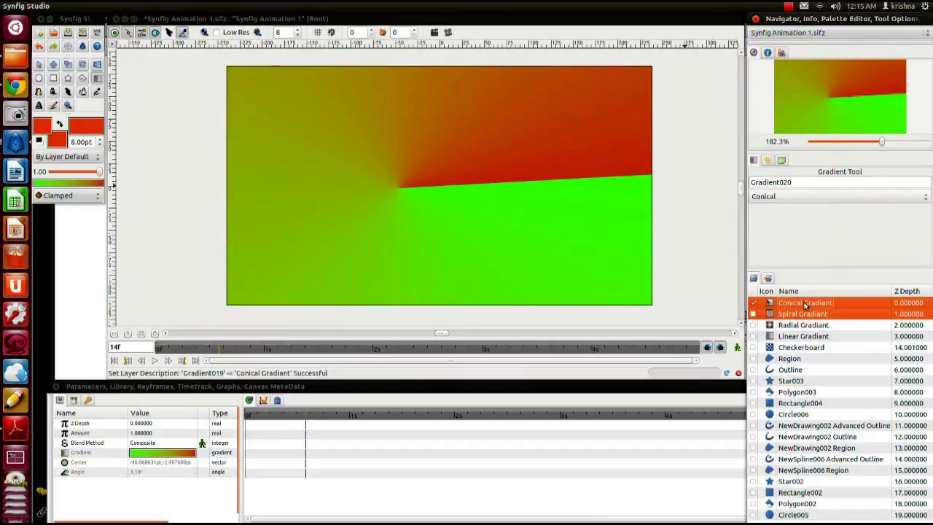
left_click(754, 303)
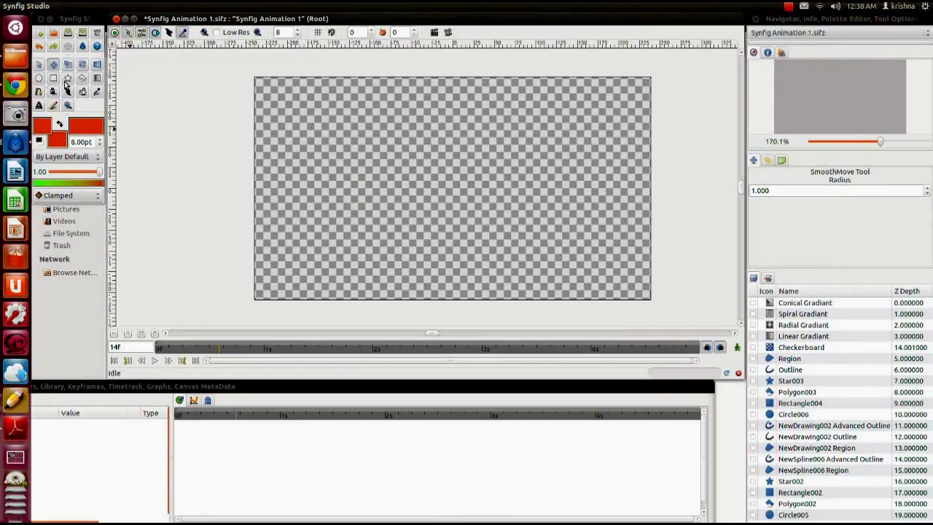
- Add the text "Hello From Online Tutorials World !!" at size 11 pt and move it fully inside the canvas with the SmoothMove tool
left_click(40, 105)
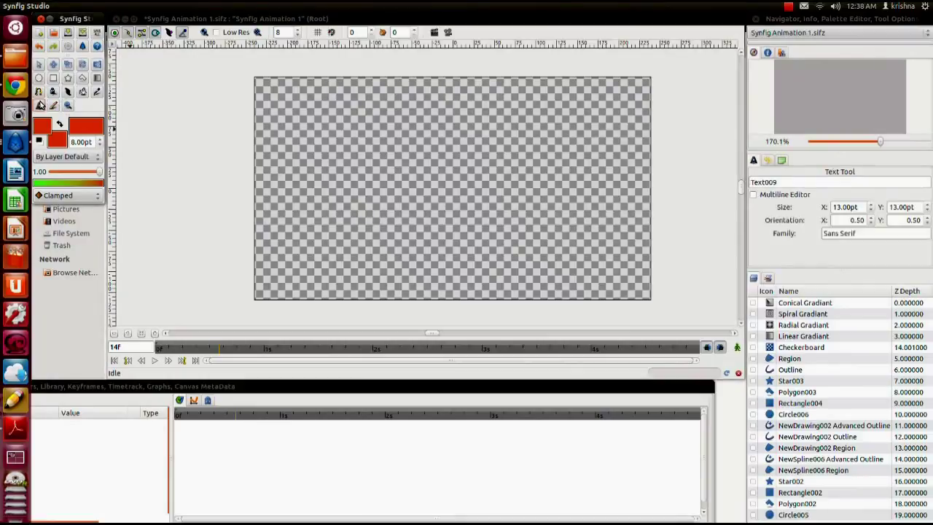
left_click(344, 171)
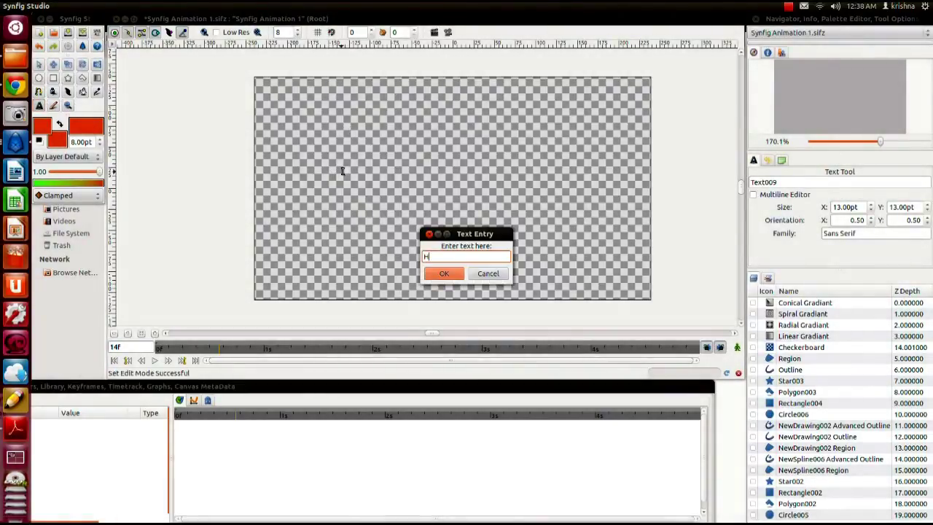
type("Hello From Online Tutorial")
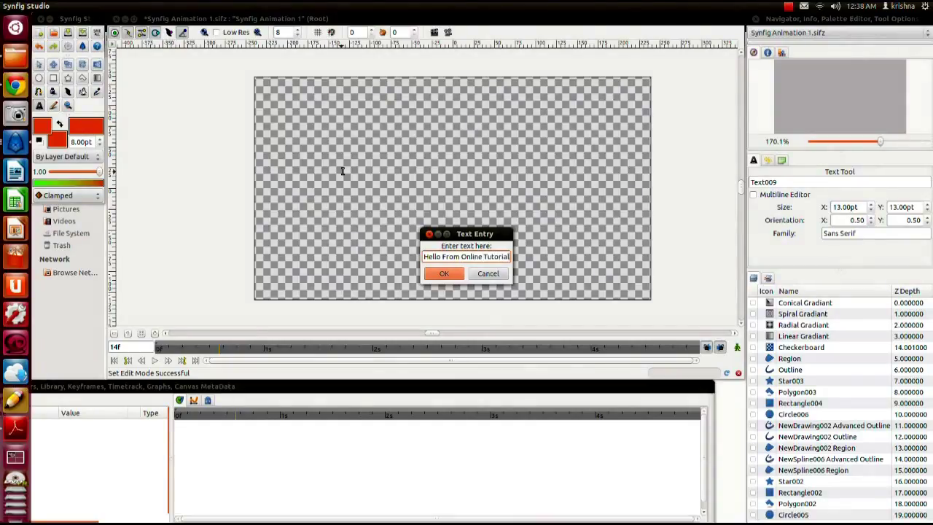
type("s World !!")
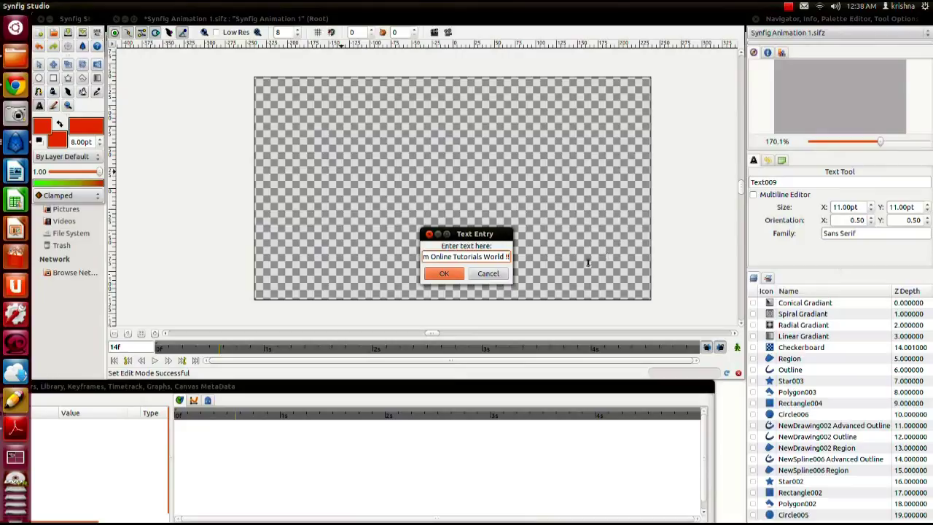
left_click(443, 273)
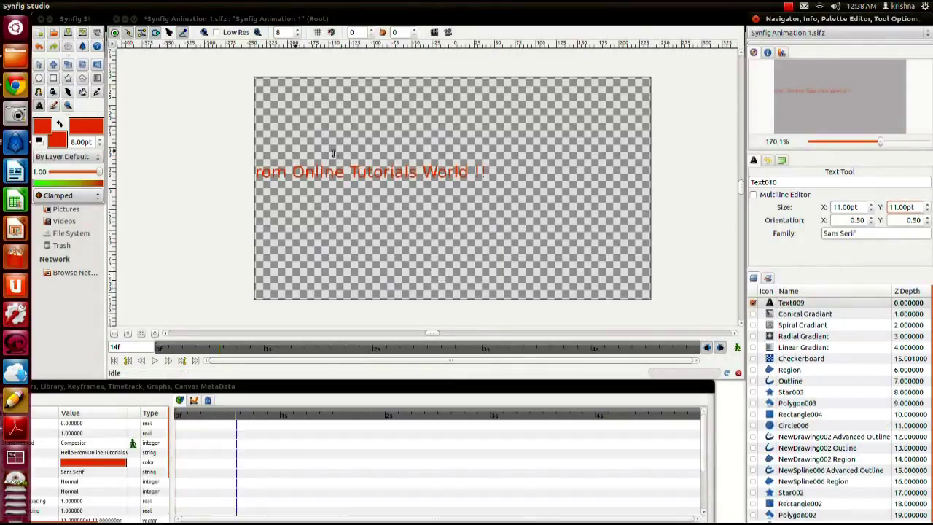
left_click(53, 64)
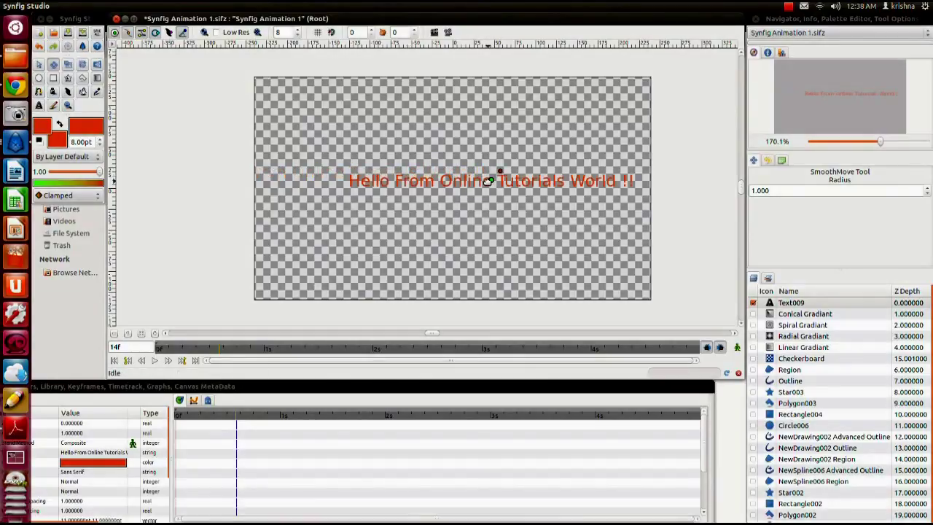
left_click_drag(485, 179, 473, 185)
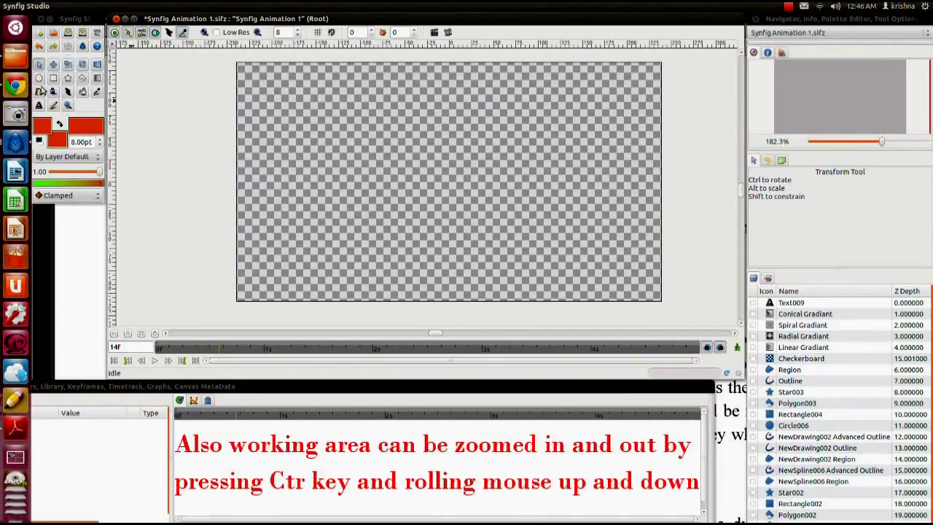
- Zoom the canvas with the Zoom tool and set the view zoom to about 187%
left_click(67, 105)
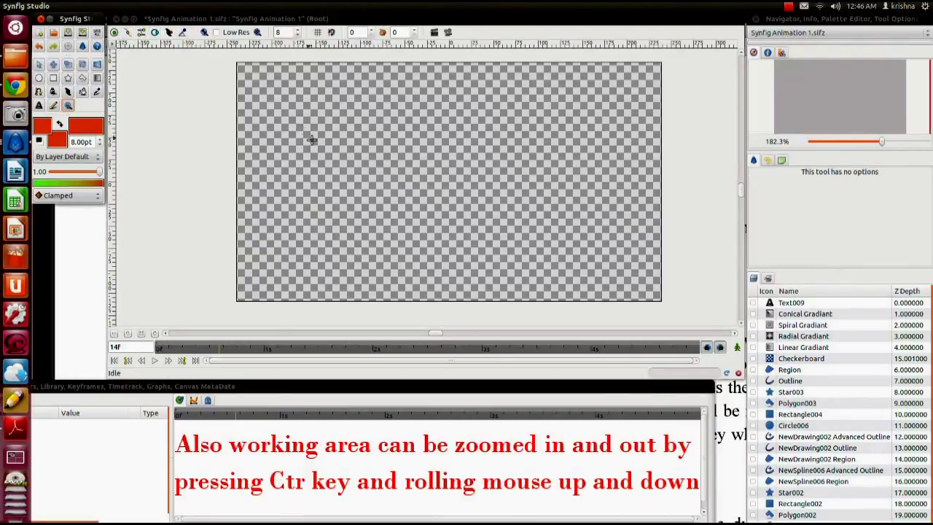
left_click(354, 152)
left_click(396, 156)
left_click_drag(891, 143, 885, 146)
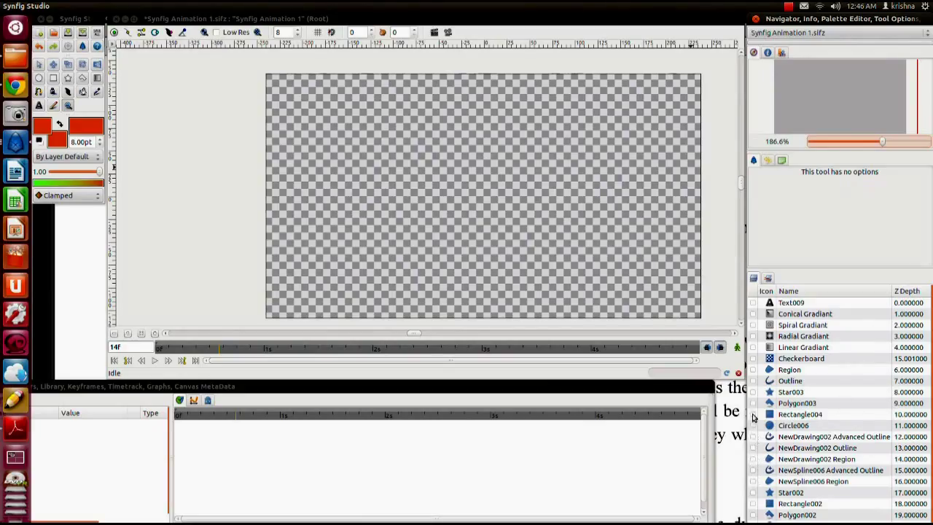
- Show the Outline layer, thicken the upper end of its curve by its width handle, and hide the layer again
left_click(753, 381)
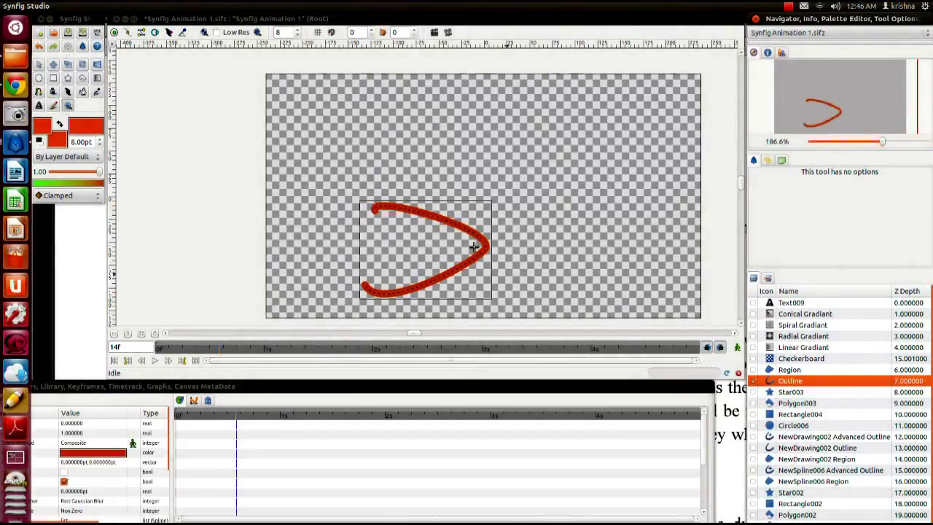
left_click(67, 91)
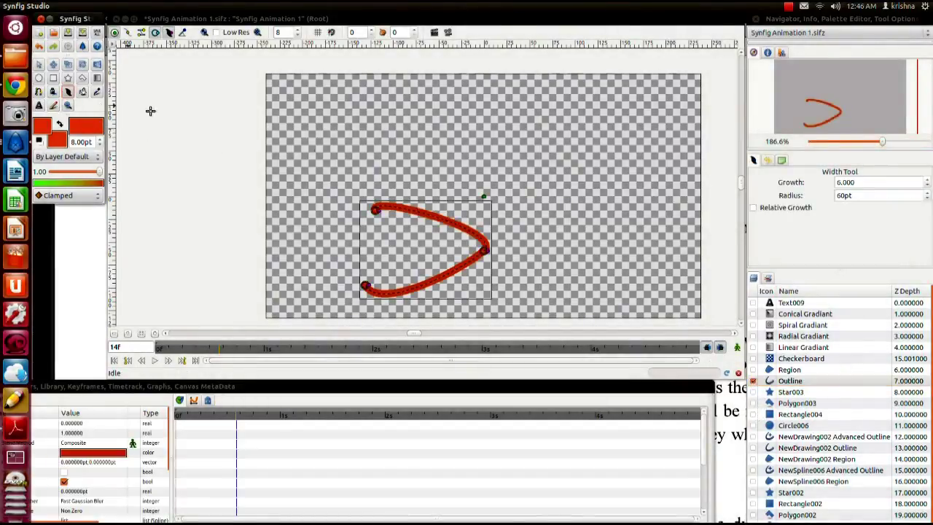
left_click(334, 198)
left_click_drag(376, 210, 384, 210)
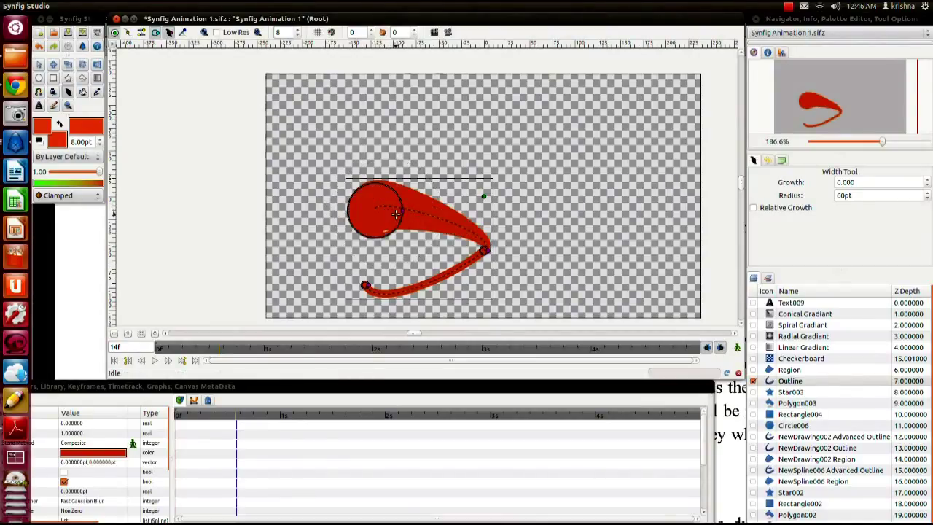
left_click(753, 380)
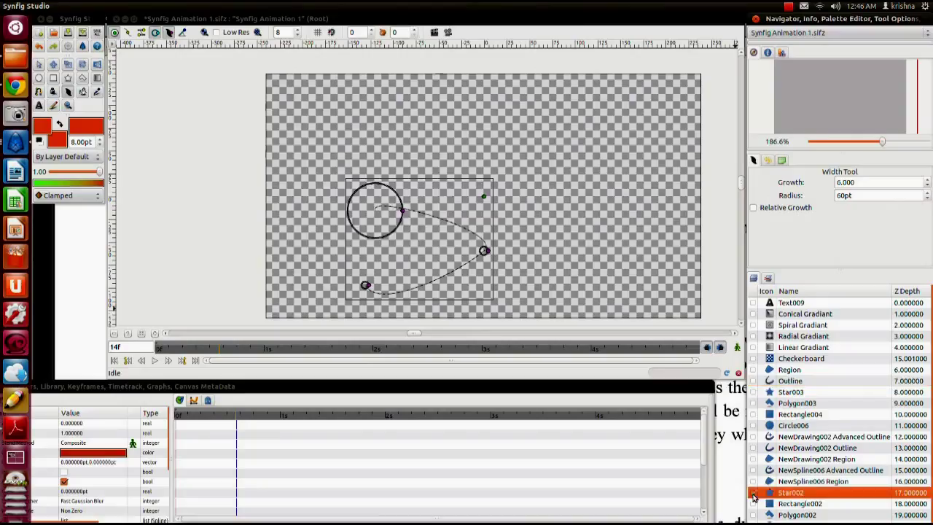
- Show the Star002 layer and move the star's centre to about (27, 40) pt
left_click(753, 494)
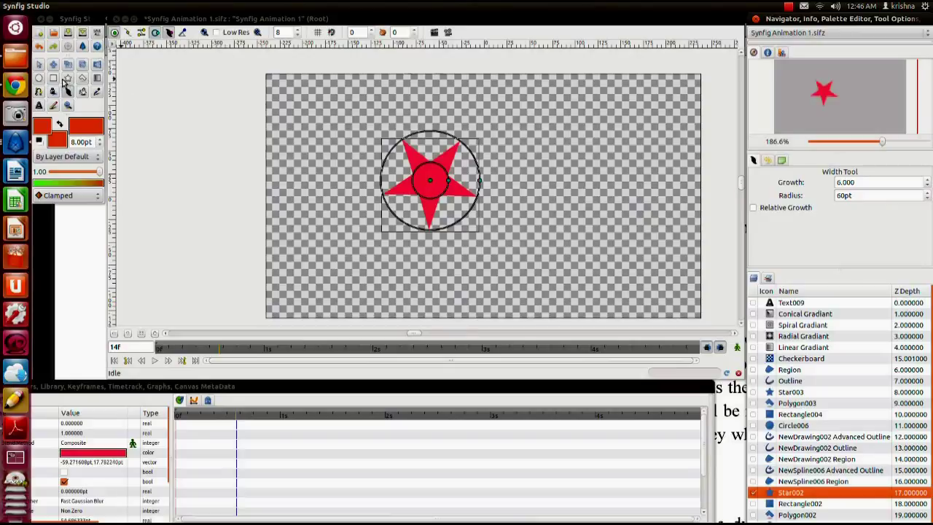
left_click(39, 64)
left_click_drag(430, 181, 500, 156)
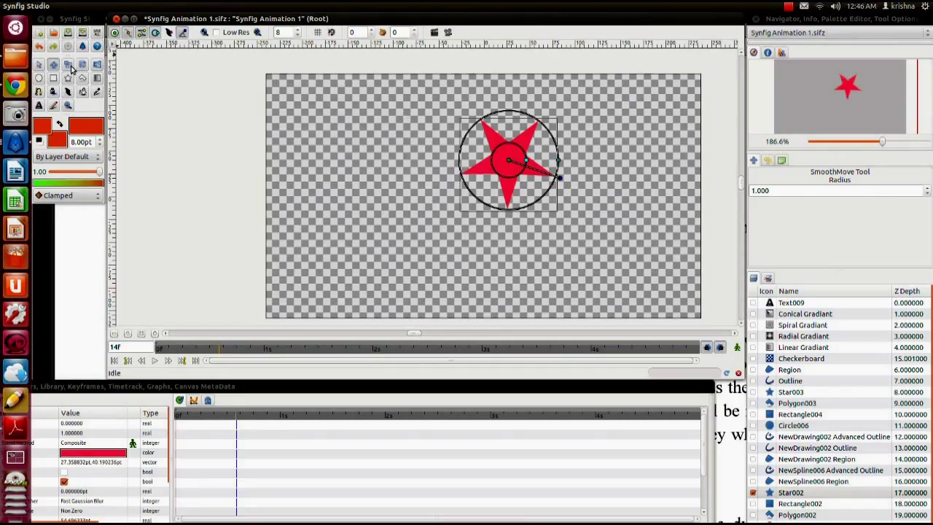
- Enlarge the star's outer radius to about 84 pt with the Scale tool
left_click(70, 66)
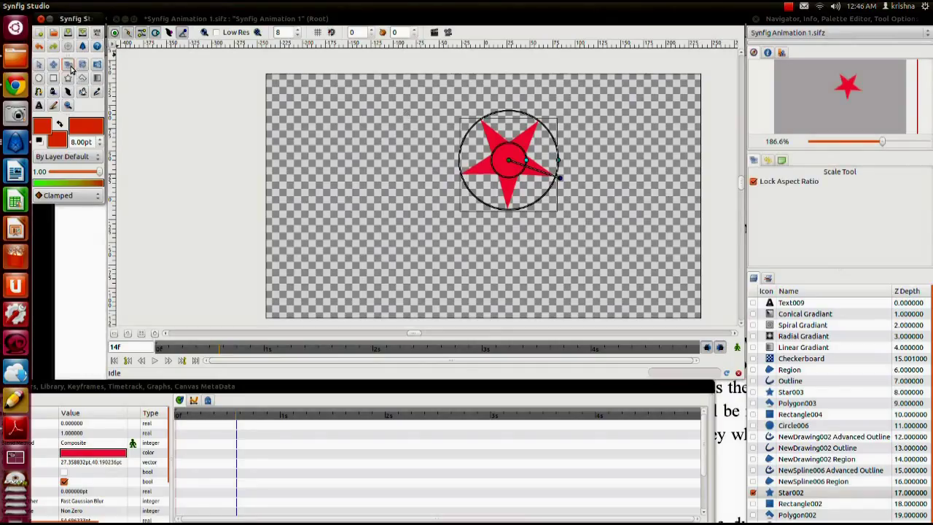
left_click_drag(557, 159, 584, 159)
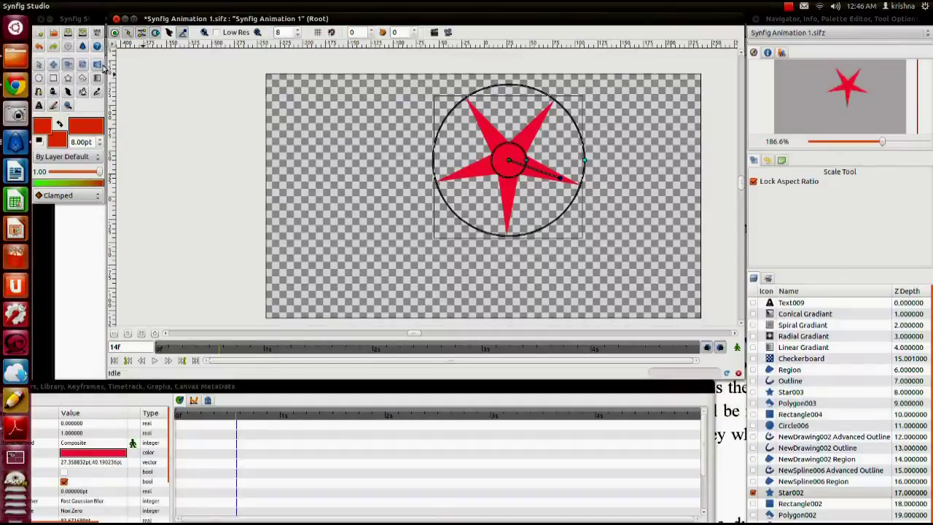
- Move the enlarged star slightly down and to the left with the SmoothMove tool
left_click(54, 64)
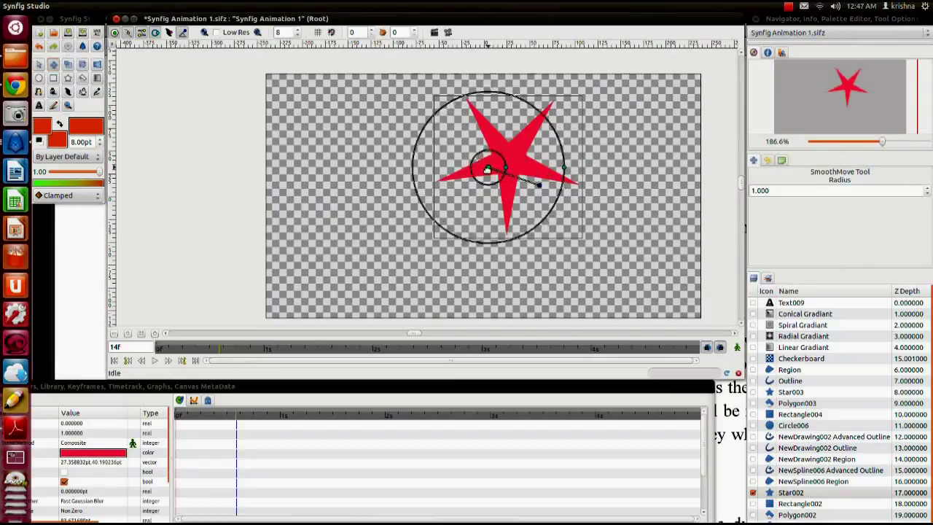